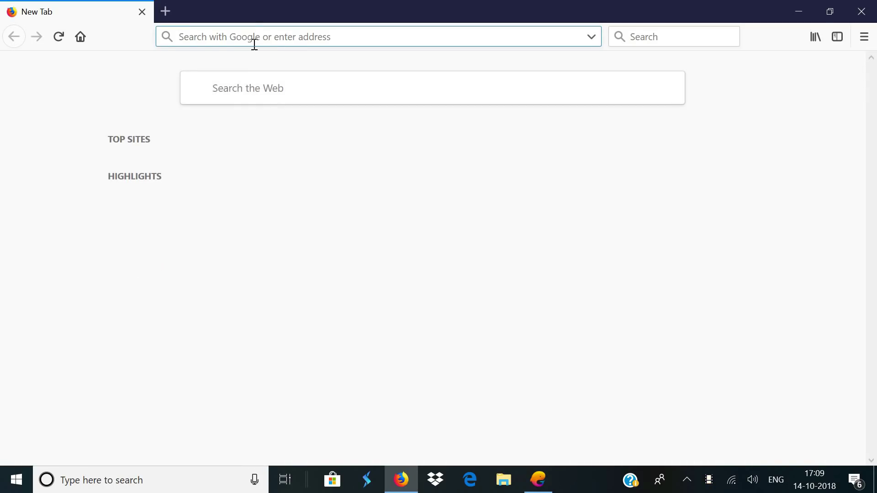
Load python.org/downloads in Firefox
{"action": "type", "text": "g"}
{"action": "key", "text": "BackSpace"}
{"action": "key", "text": "BackSpace"}
{"action": "type", "text": "python.org/"}
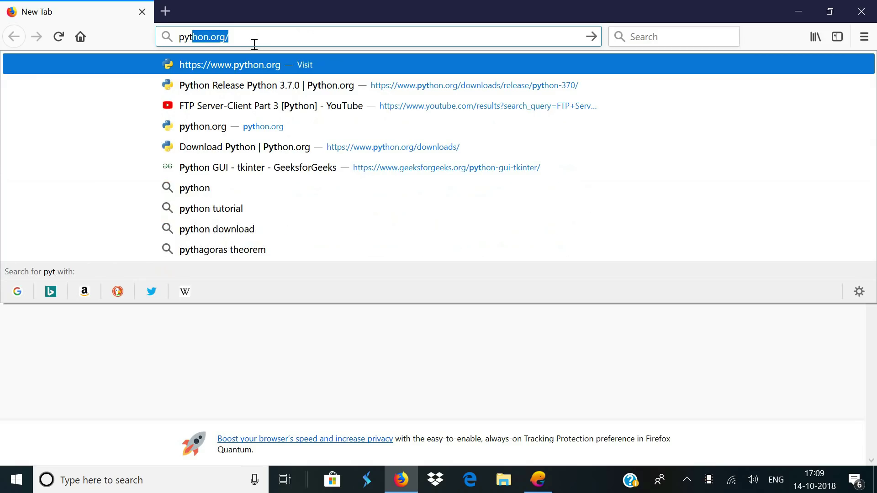
{"action": "left_click", "coordinate": [260, 44]}
{"action": "type", "text": "downloads"}
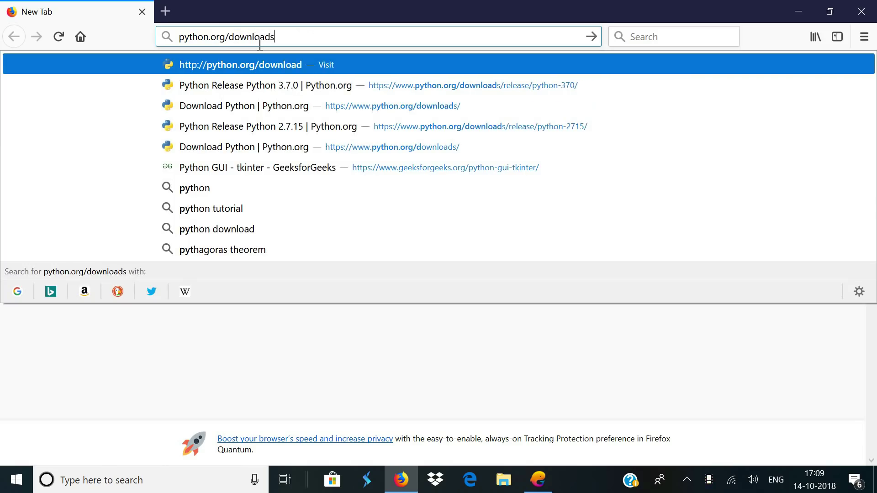
{"action": "key", "text": "Return"}
Open the Python 2.7.15 release page and download the Windows x86-64 MSI installer
{"action": "scroll", "coordinate": [347, 247], "scroll_direction": "down", "scroll_amount": 8}
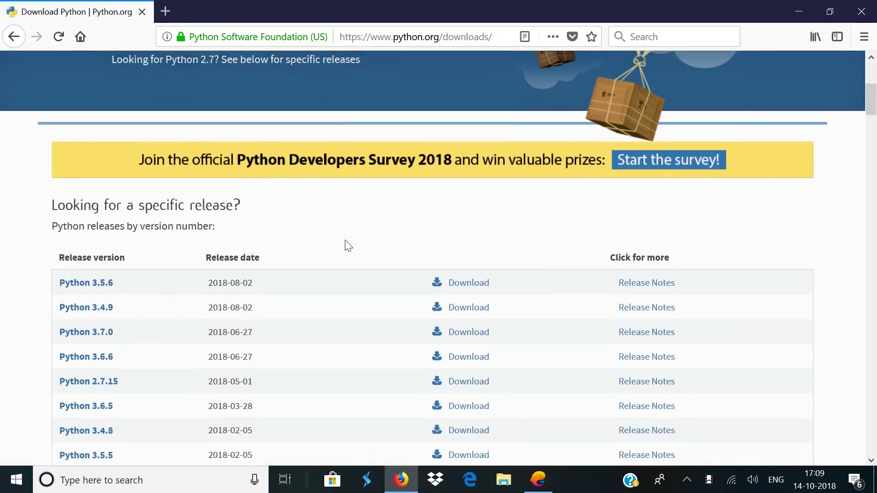
{"action": "scroll", "coordinate": [341, 253], "scroll_direction": "down", "scroll_amount": 4}
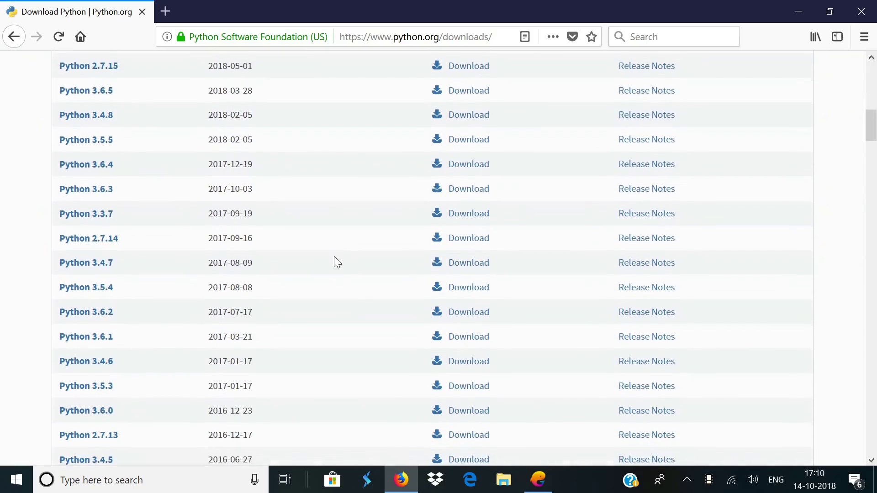
{"action": "scroll", "coordinate": [333, 257], "scroll_direction": "up", "scroll_amount": 3}
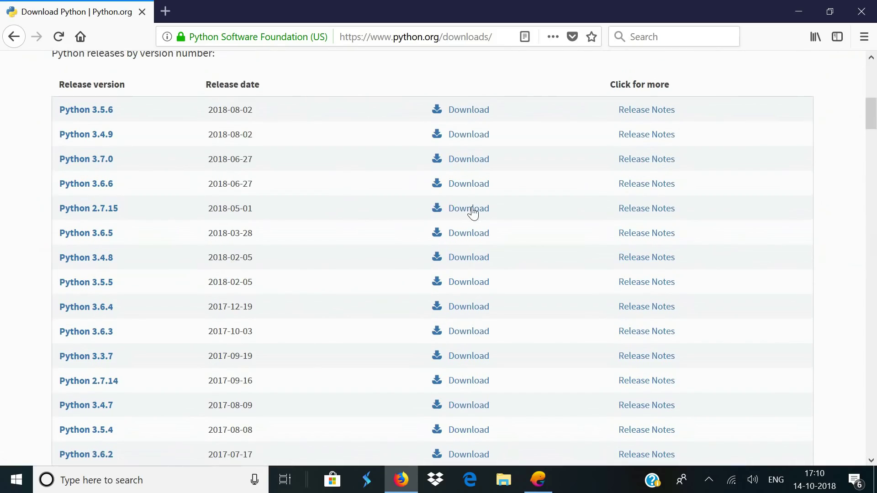
{"action": "left_click", "coordinate": [473, 213]}
{"action": "scroll", "coordinate": [114, 257], "scroll_direction": "down", "scroll_amount": 10}
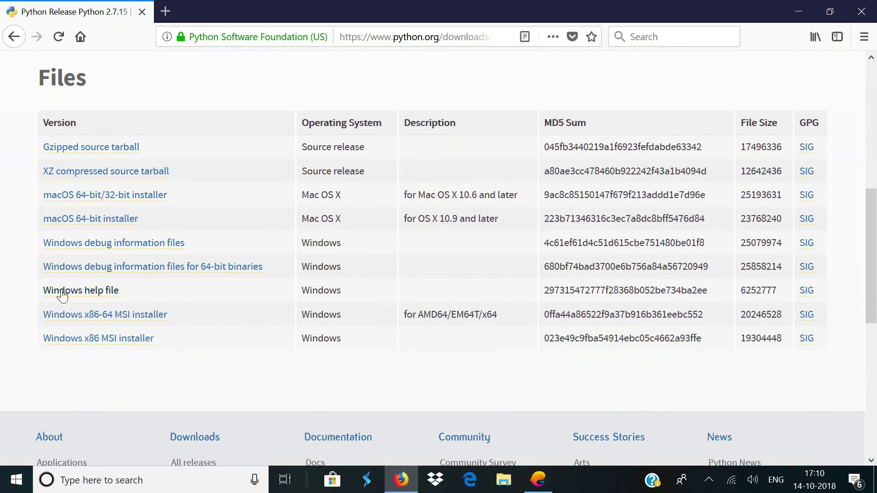
{"action": "left_click", "coordinate": [89, 320]}
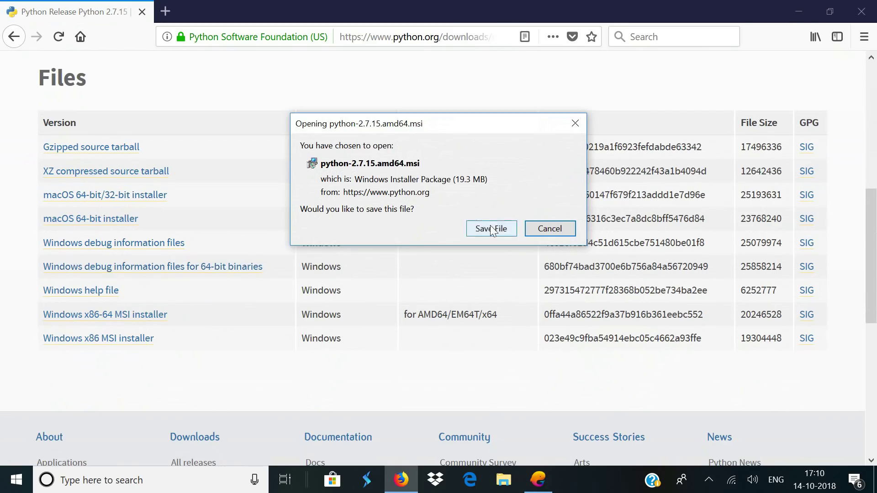
Save and run python-2.7.15.amd64.msi, installing into C:\Python27 with the default features
{"action": "left_click", "coordinate": [480, 229]}
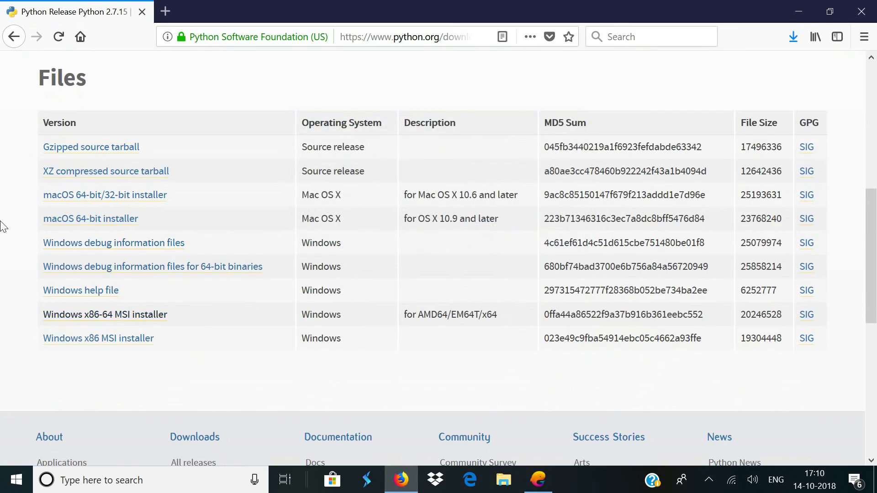
{"action": "left_click", "coordinate": [593, 73]}
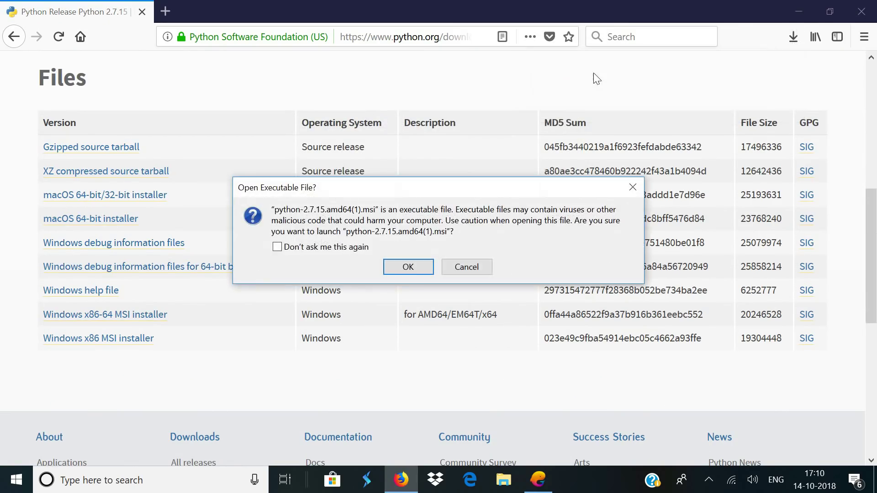
{"action": "left_click", "coordinate": [408, 267]}
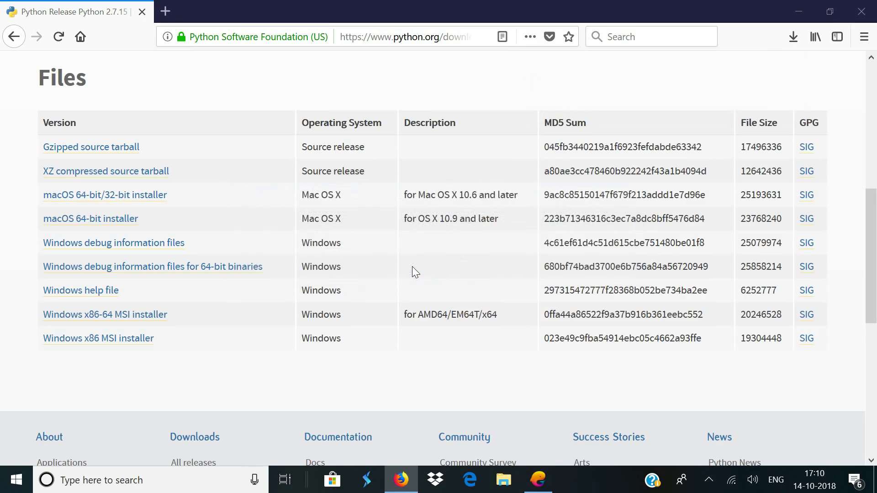
{"action": "left_click", "coordinate": [513, 365]}
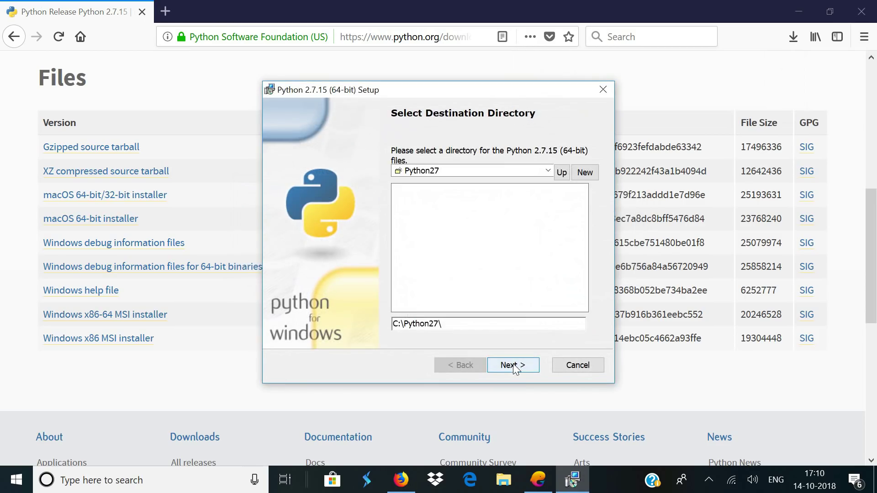
{"action": "left_click", "coordinate": [513, 365]}
{"action": "left_click", "coordinate": [513, 365]}
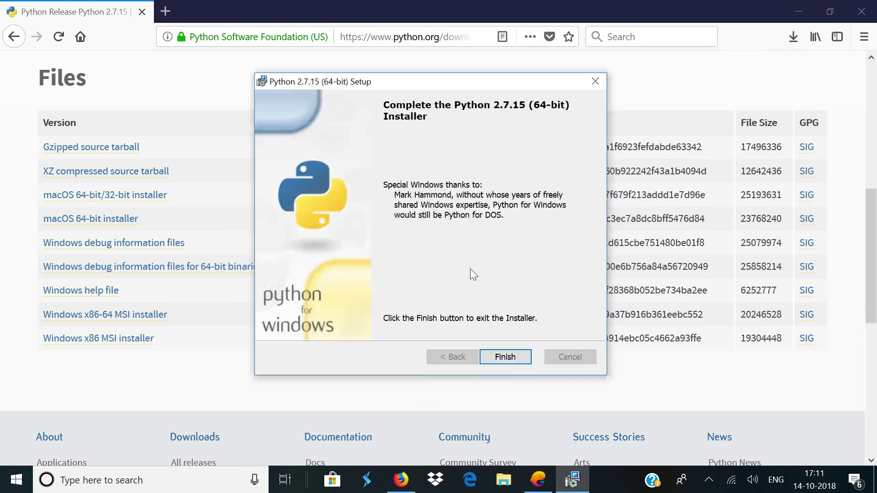
{"action": "left_click", "coordinate": [492, 356]}
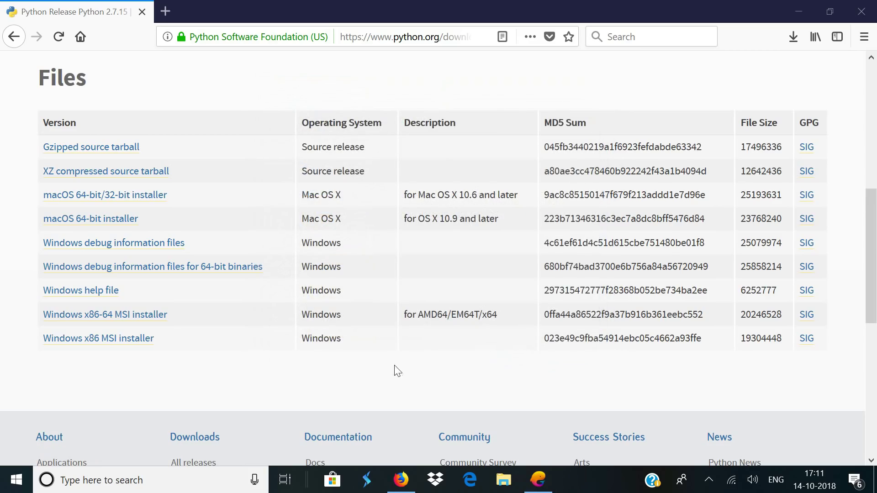
Open the Environment Variables dialog from the advanced system settings
{"action": "left_click", "coordinate": [17, 479]}
{"action": "type", "text": "ad"}
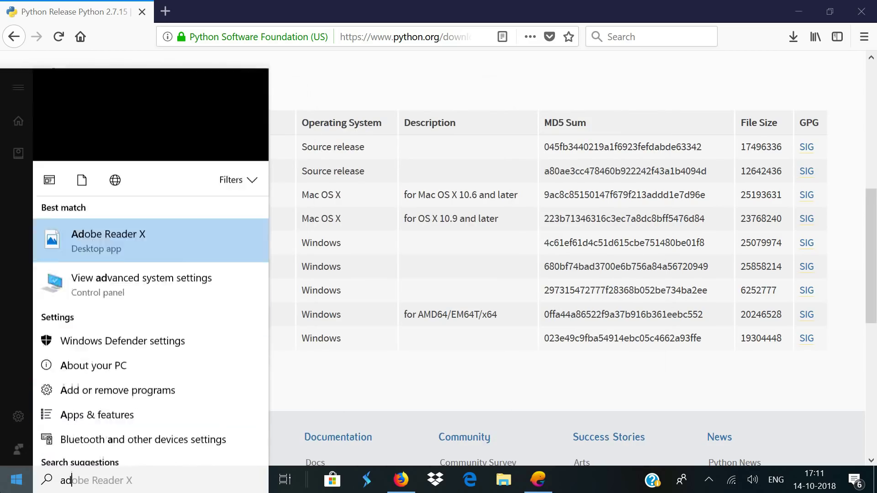
{"action": "type", "text": "vanced"}
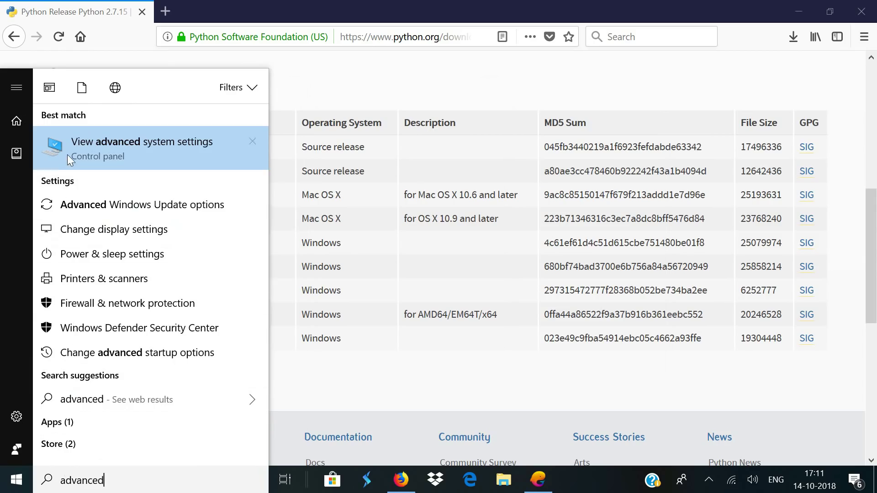
{"action": "left_click", "coordinate": [68, 155]}
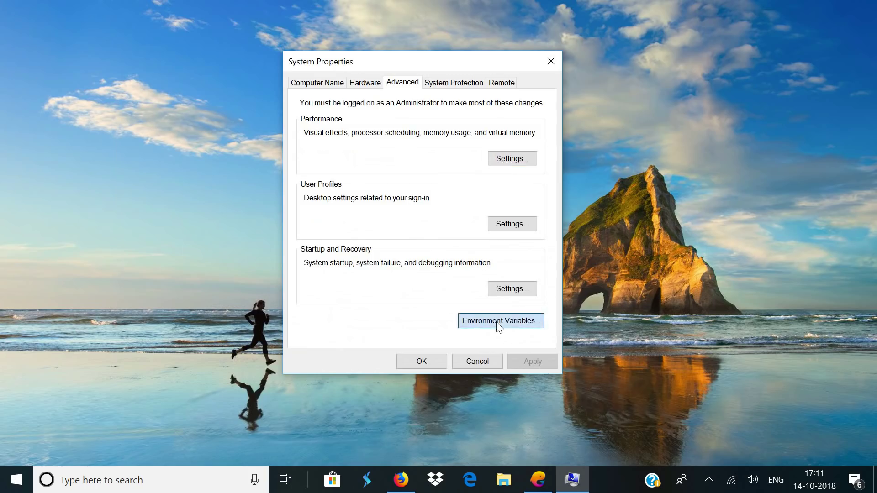
{"action": "left_click", "coordinate": [500, 320]}
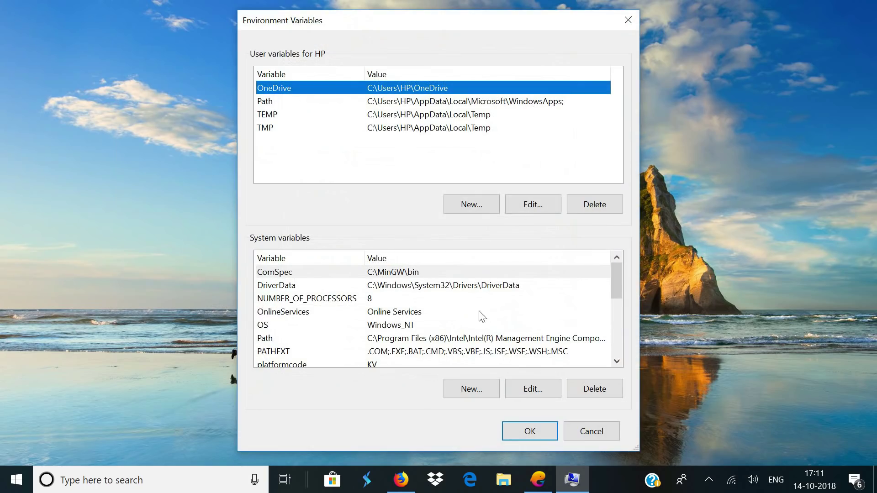
{"action": "left_click_drag", "start_coordinate": [410, 21], "coordinate": [404, 14]}
{"action": "scroll", "coordinate": [475, 343], "scroll_direction": "down", "scroll_amount": 1}
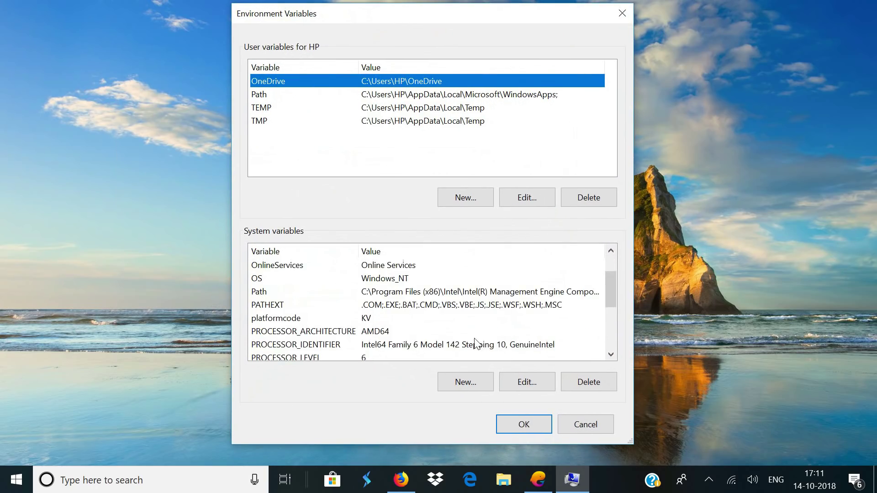
Begin a new system variable named PYTHON_HOME, then bring up File Explorer
{"action": "left_click", "coordinate": [456, 382]}
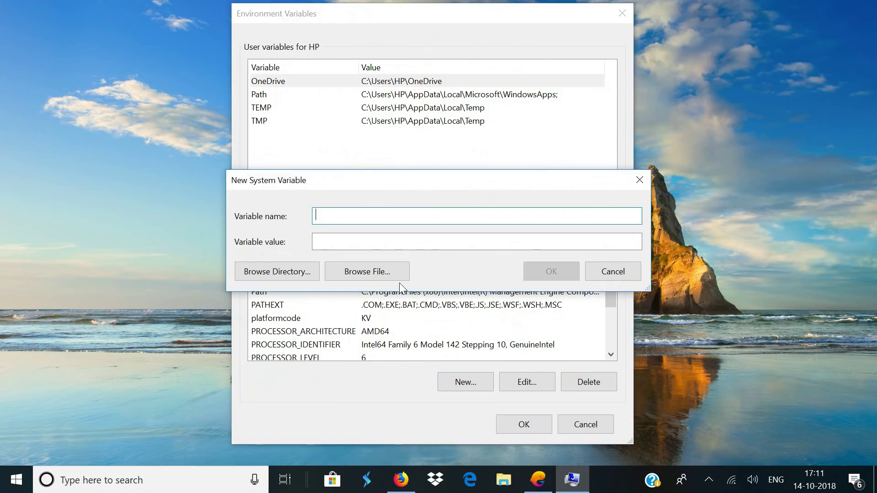
{"action": "type", "text": "PYTHON_HOME"}
{"action": "key", "text": "super+e"}
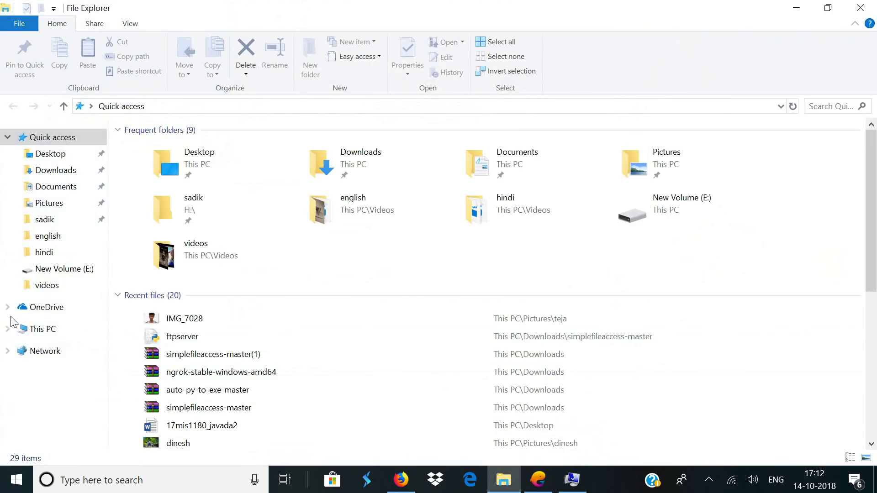
Browse to C:\Python27 and copy its path from the address bar
{"action": "left_click", "coordinate": [36, 329]}
{"action": "double_click", "coordinate": [267, 264]}
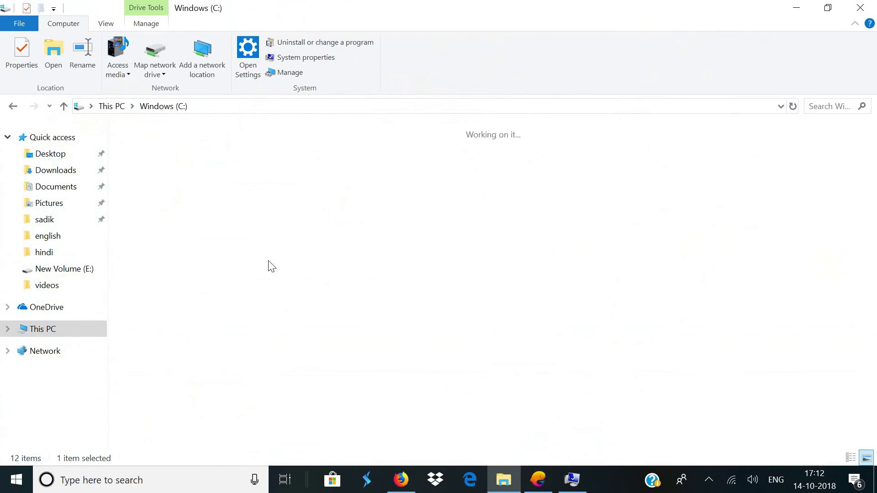
{"action": "double_click", "coordinate": [863, 182]}
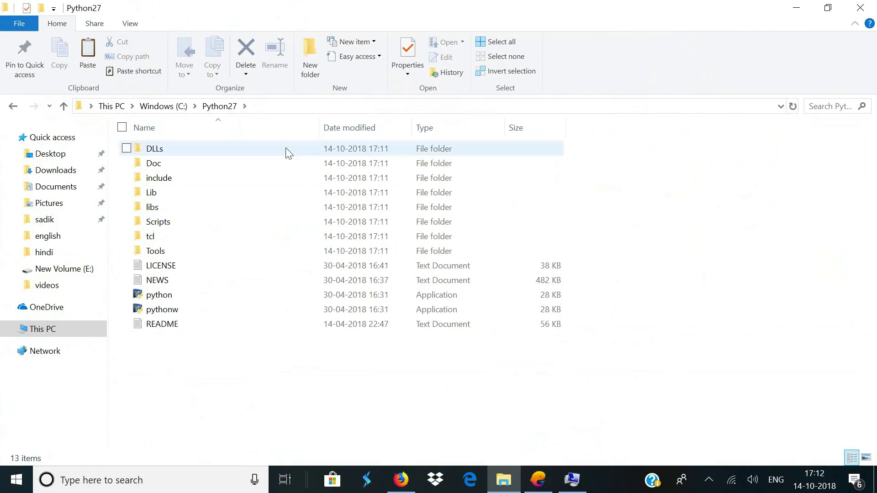
{"action": "left_click", "coordinate": [280, 107]}
{"action": "right_click", "coordinate": [114, 108]}
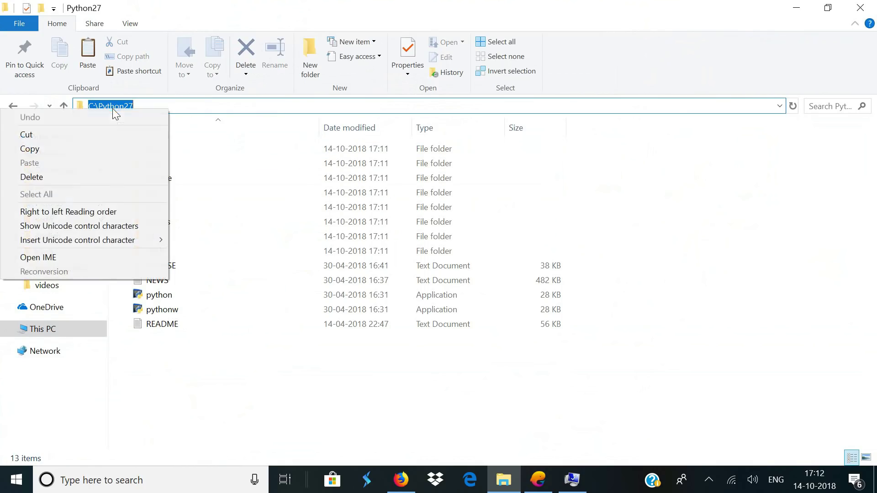
{"action": "left_click", "coordinate": [80, 147]}
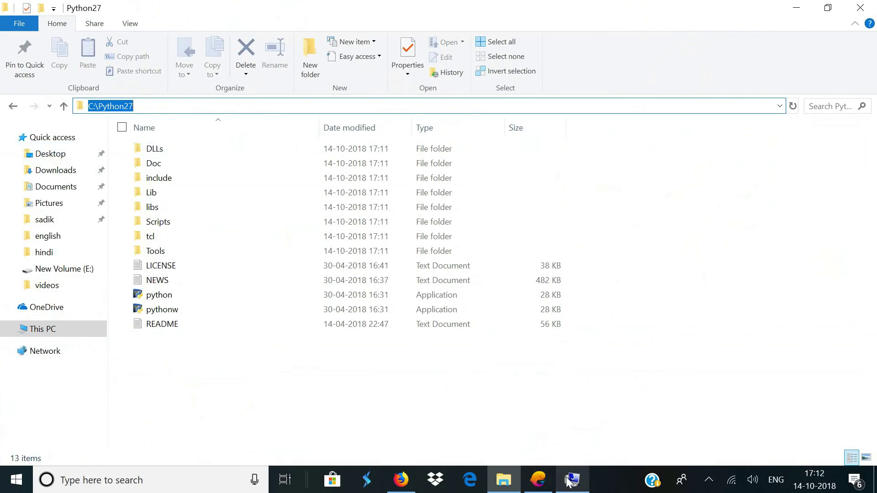
{"action": "left_click", "coordinate": [572, 480]}
Set the PYTHON_HOME variable value to C:\Python27 and save it
{"action": "right_click", "coordinate": [365, 241]}
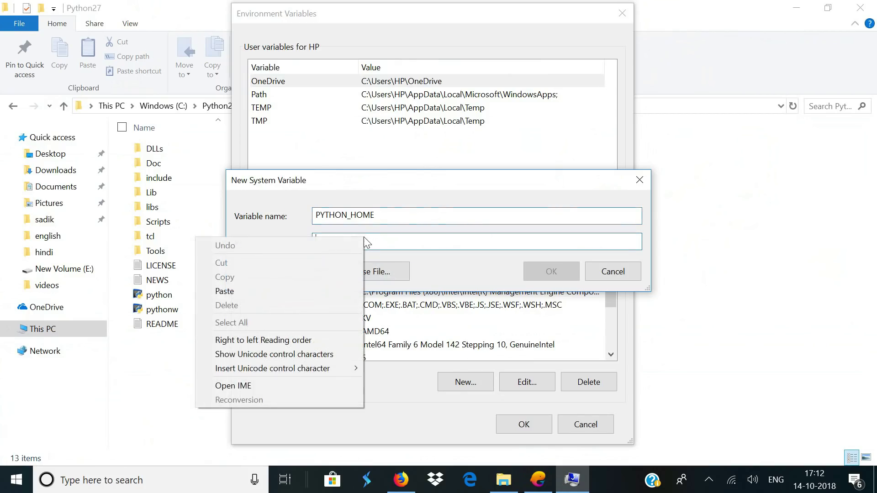
{"action": "left_click", "coordinate": [294, 290]}
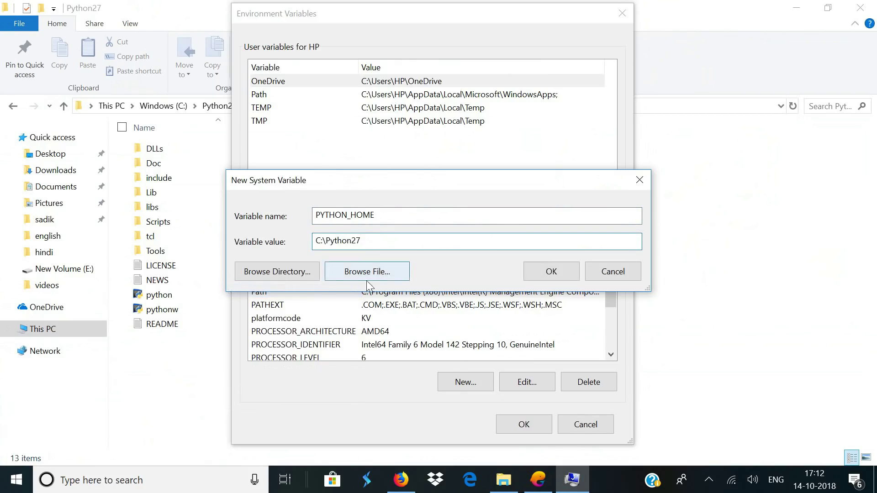
{"action": "left_click", "coordinate": [551, 272]}
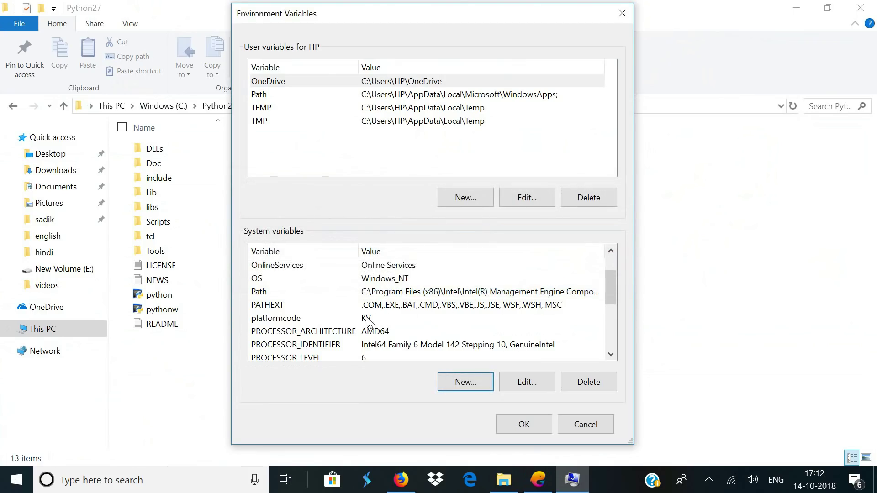
Add %PYTHON_HOME% as a new entry in the system Path and save
{"action": "left_click", "coordinate": [339, 294]}
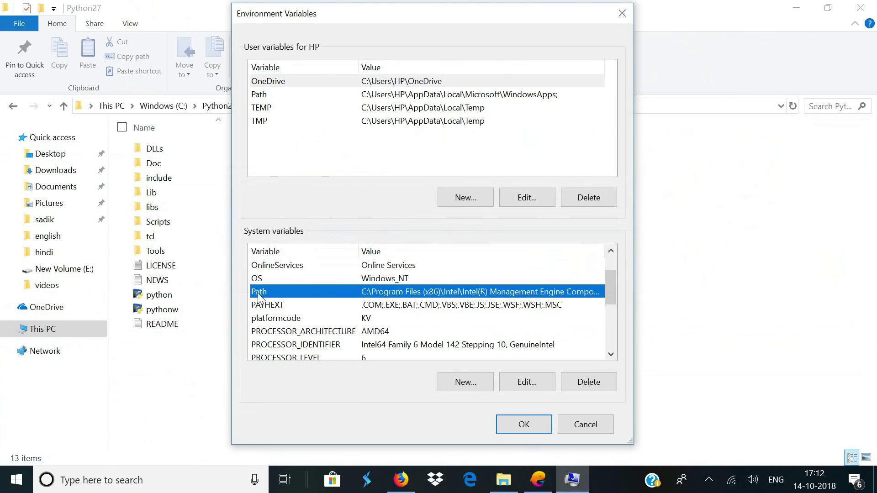
{"action": "left_click", "coordinate": [521, 377]}
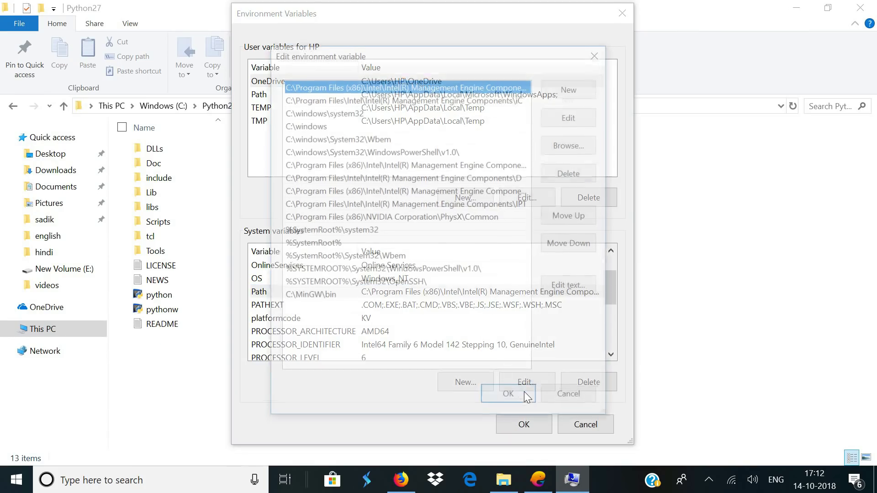
{"action": "left_click", "coordinate": [580, 86]}
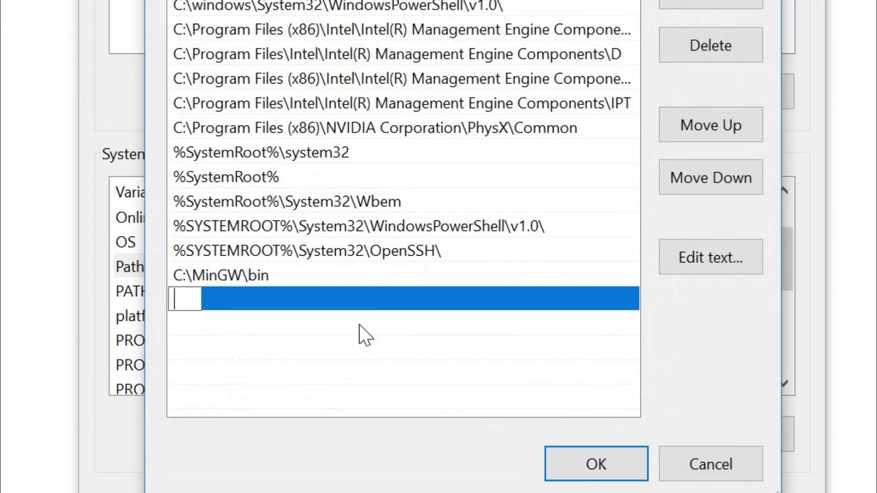
{"action": "type", "text": "%PYTHON_HOME"}
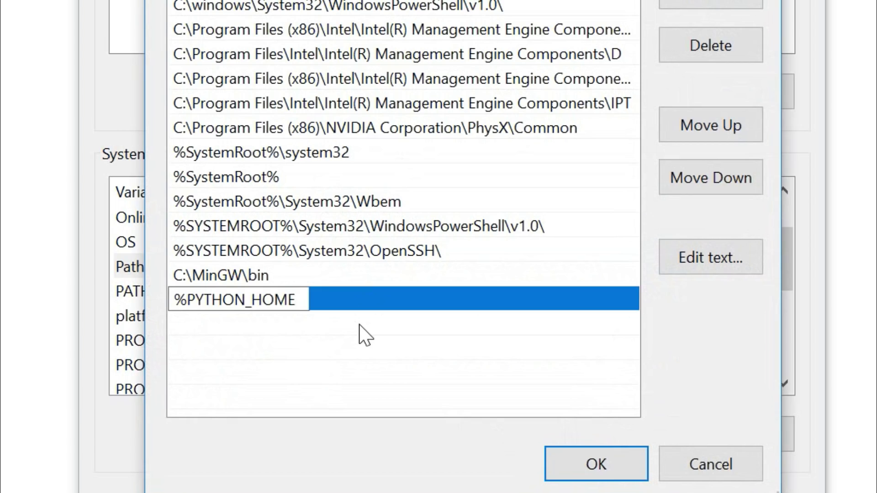
{"action": "type", "text": "%"}
{"action": "left_click", "coordinate": [596, 465]}
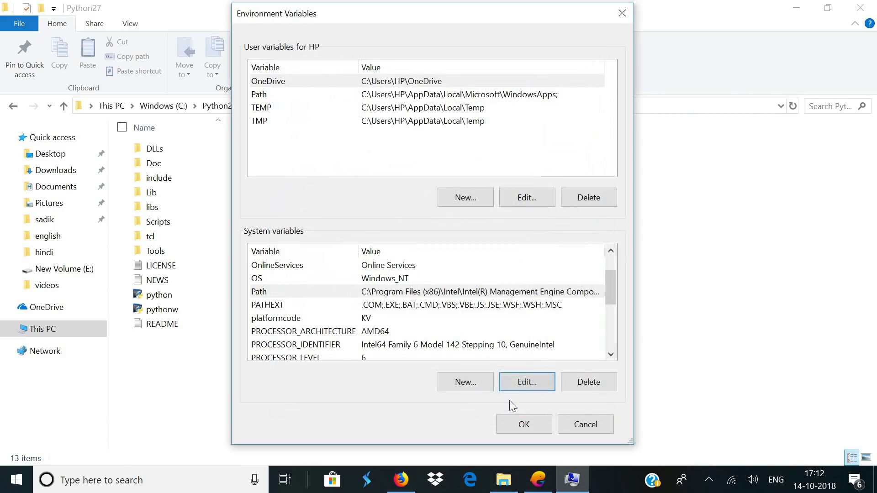
{"action": "left_click", "coordinate": [520, 428]}
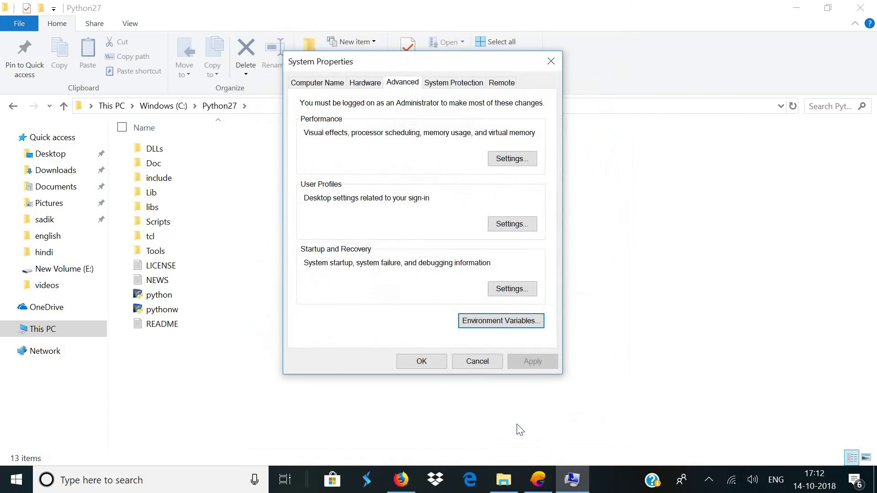
Open a Command Prompt window from Start search
{"action": "key", "text": "Escape"}
{"action": "left_click", "coordinate": [2, 471]}
{"action": "type", "text": "py"}
{"action": "key", "text": "BackSpace"}
{"action": "key", "text": "BackSpace"}
{"action": "type", "text": "cmd"}
{"action": "left_click", "coordinate": [114, 152]}
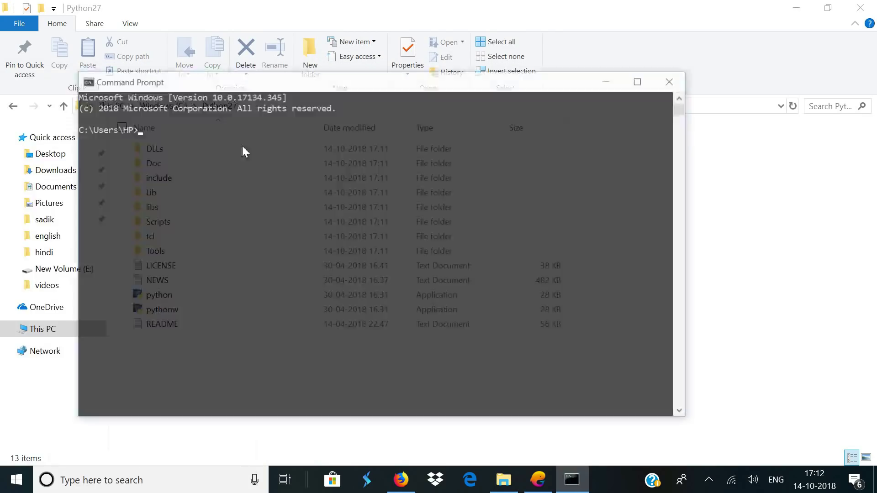
{"action": "left_click_drag", "start_coordinate": [327, 88], "coordinate": [441, 111]}
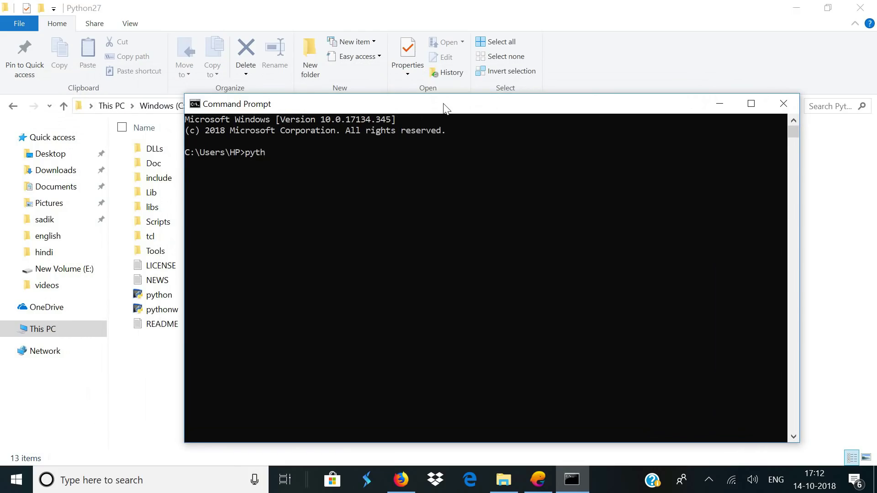
Run python and confirm the banner reports version 2.7.15
{"action": "type", "text": "python"}
{"action": "key", "text": "Return"}
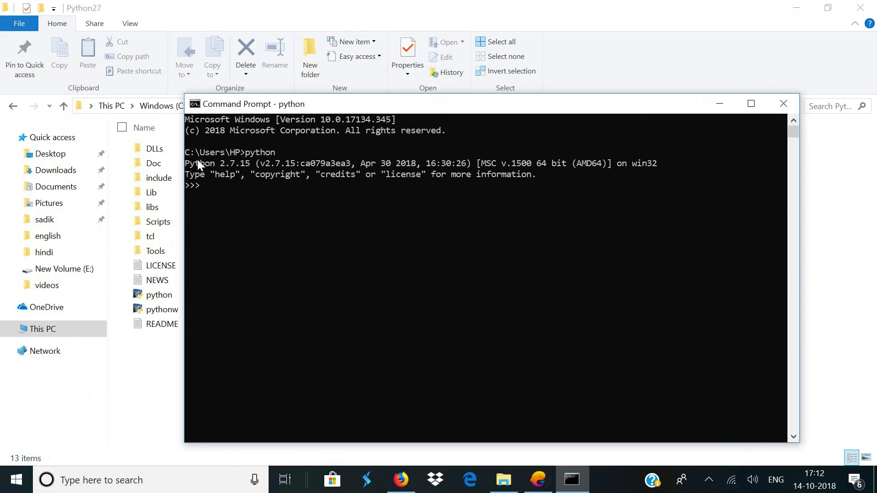
{"action": "left_click_drag", "start_coordinate": [187, 167], "coordinate": [193, 167]}
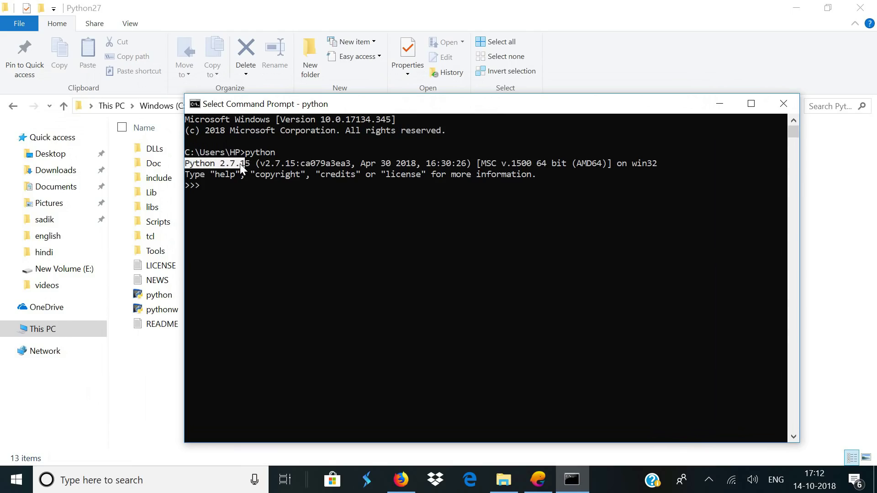
{"action": "left_click", "coordinate": [293, 207]}
{"action": "key", "text": "alt+Tab"}
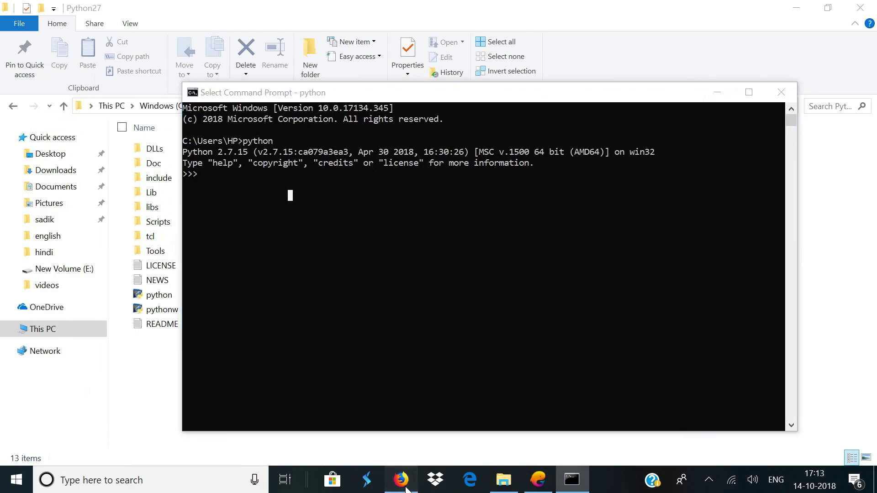
Copy the get-pip.py curl command from the pip installation page
{"action": "left_click", "coordinate": [254, 10]}
{"action": "left_click", "coordinate": [265, 35]}
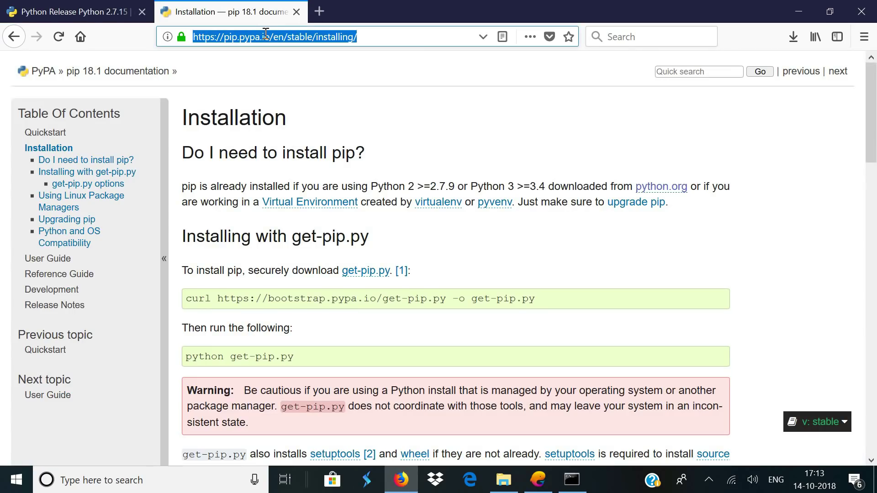
{"action": "left_click", "coordinate": [398, 40]}
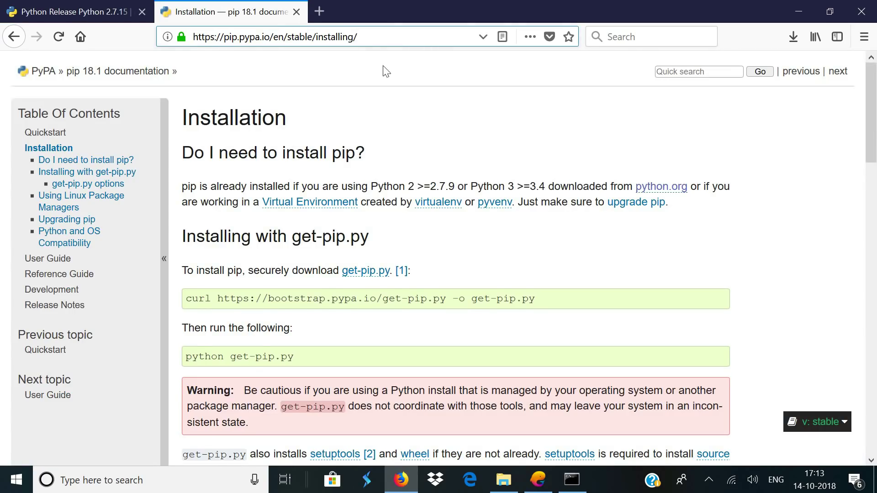
{"action": "scroll", "coordinate": [373, 155], "scroll_direction": "down", "scroll_amount": 2}
{"action": "left_click_drag", "start_coordinate": [186, 227], "coordinate": [530, 226]}
{"action": "right_click", "coordinate": [534, 226]}
{"action": "left_click", "coordinate": [553, 235]}
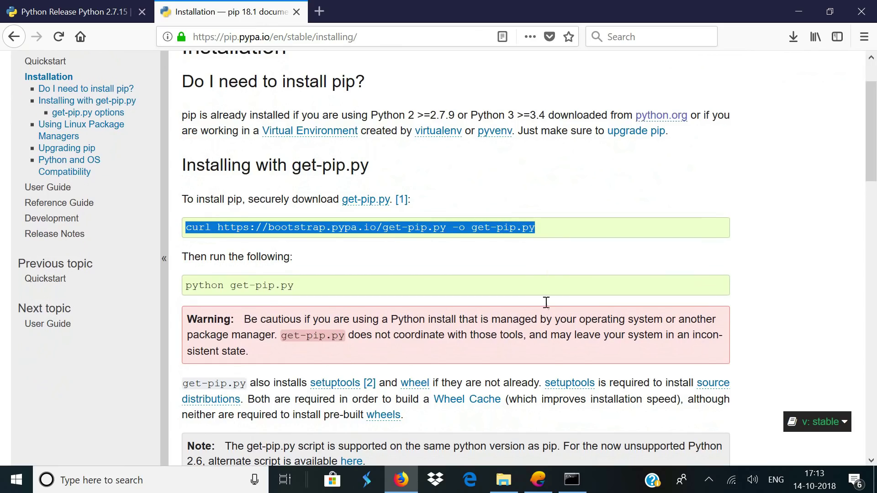
Open a fresh Command Prompt window for the curl command
{"action": "key", "text": "super"}
{"action": "type", "text": "cmd"}
{"action": "left_click", "coordinate": [131, 147]}
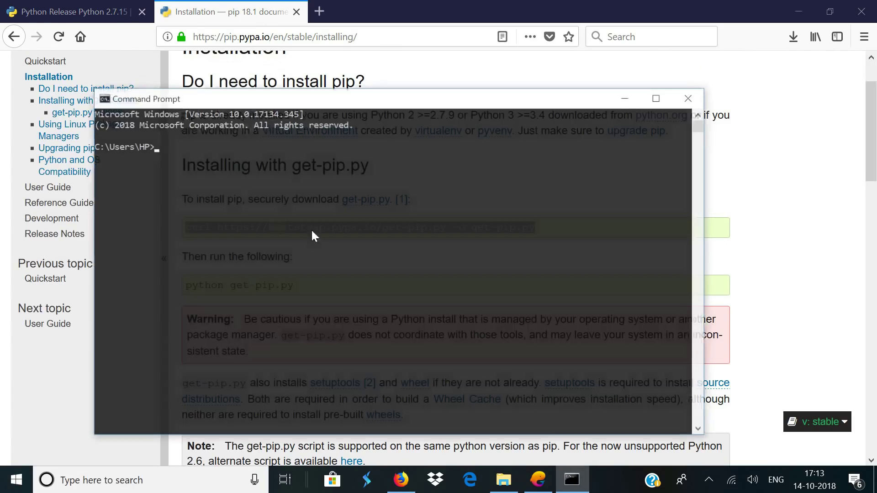
{"action": "left_click_drag", "start_coordinate": [426, 95], "coordinate": [459, 95]}
Download get-pip.py with curl, then run python get-pip.py to install pip
{"action": "right_click", "coordinate": [288, 165]}
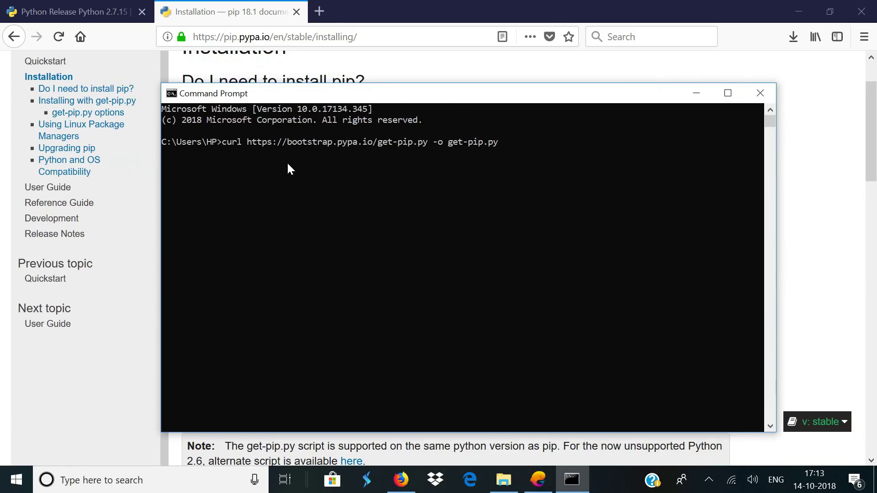
{"action": "key", "text": "Return"}
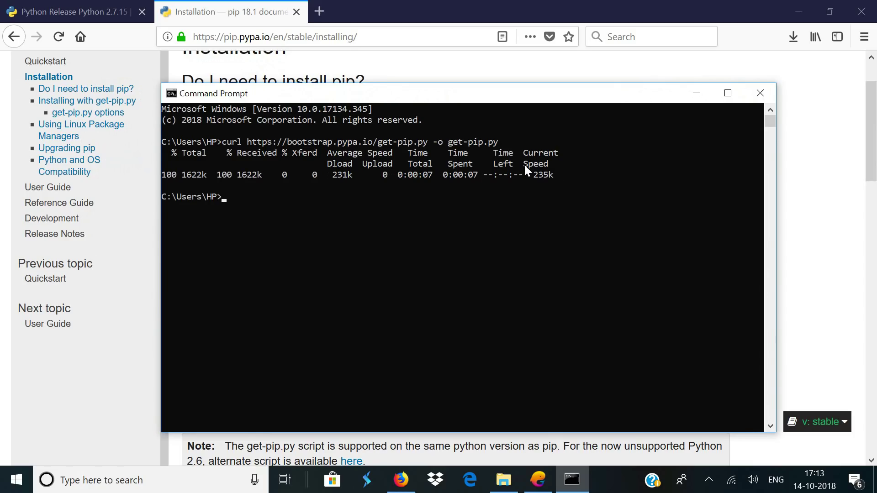
{"action": "left_click", "coordinate": [511, 73]}
{"action": "left_click_drag", "start_coordinate": [187, 287], "coordinate": [293, 287]}
{"action": "right_click", "coordinate": [284, 288]}
{"action": "left_click", "coordinate": [313, 295]}
{"action": "key", "text": "alt+Tab"}
{"action": "right_click", "coordinate": [339, 265]}
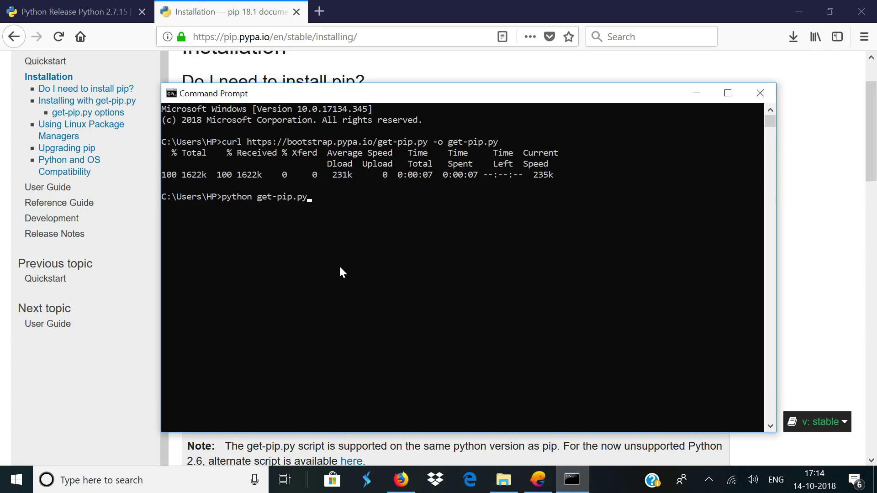
{"action": "key", "text": "Return"}
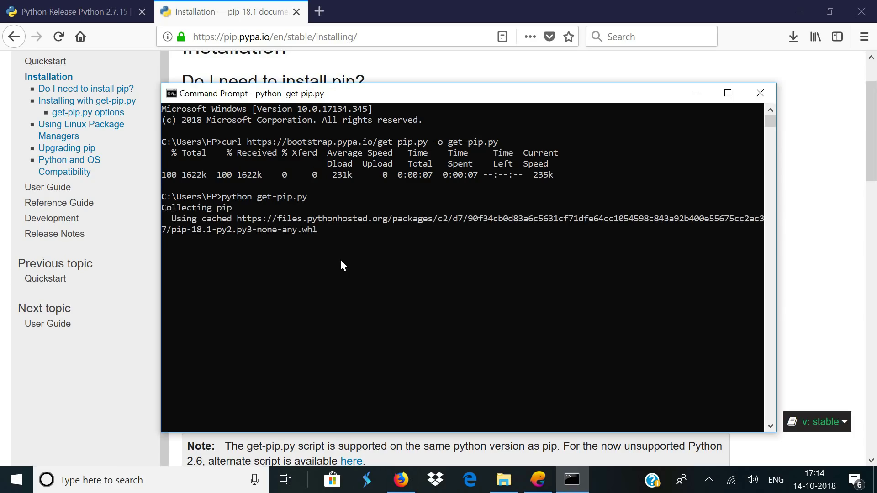
{"action": "left_click", "coordinate": [504, 480]}
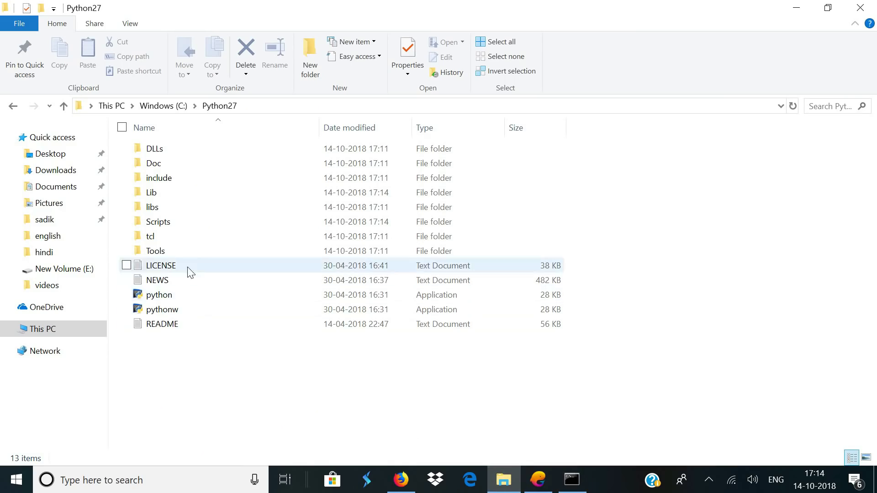
Open C:\Python27\Scripts and copy its folder path
{"action": "double_click", "coordinate": [163, 226]}
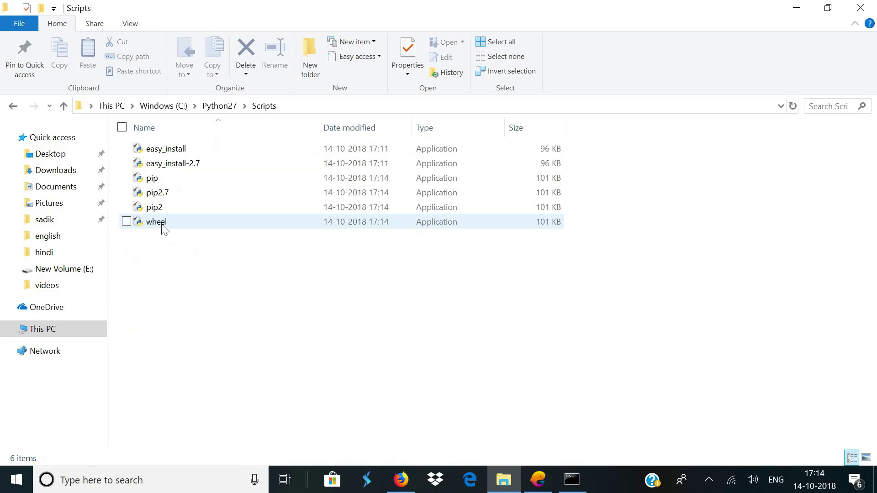
{"action": "left_click", "coordinate": [306, 106]}
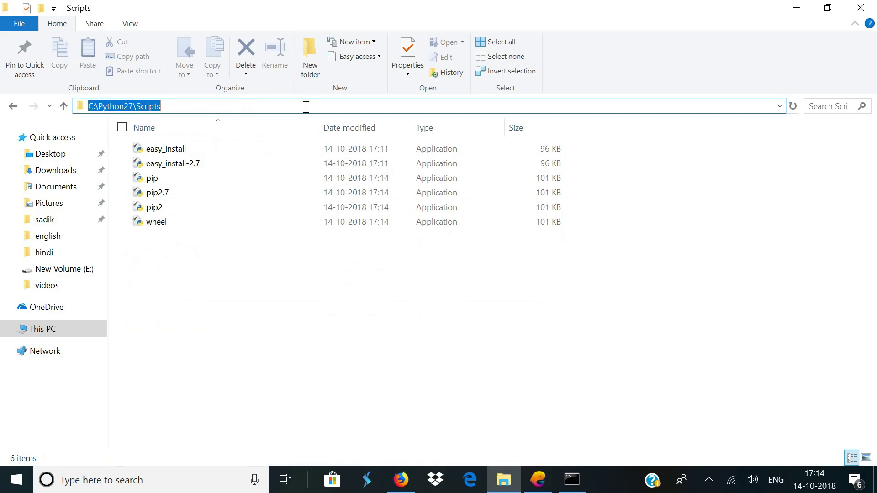
{"action": "right_click", "coordinate": [235, 106]}
{"action": "left_click", "coordinate": [173, 145]}
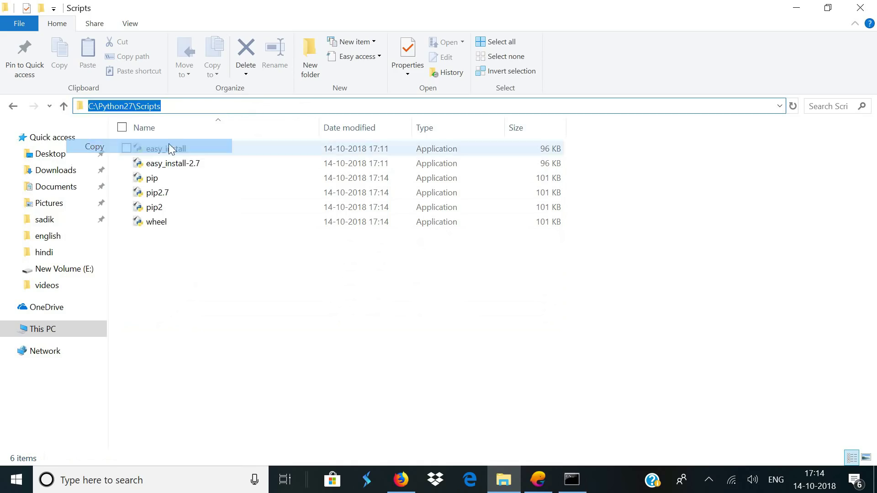
Open the system Path variable for editing via advanced system settings
{"action": "left_click", "coordinate": [17, 479]}
{"action": "type", "text": "adva"}
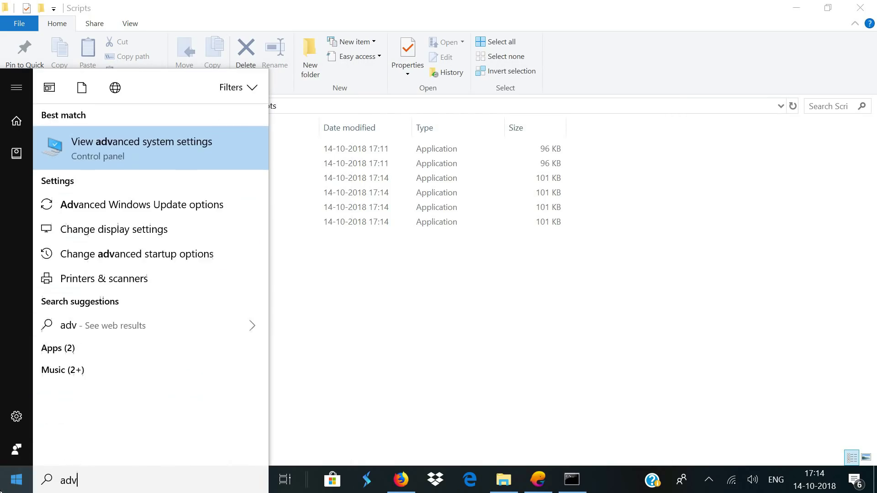
{"action": "left_click", "coordinate": [140, 141]}
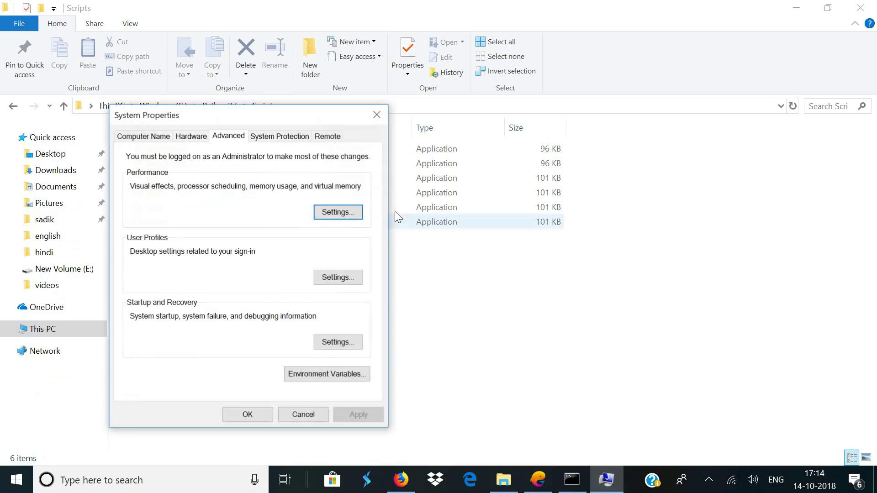
{"action": "left_click", "coordinate": [362, 370]}
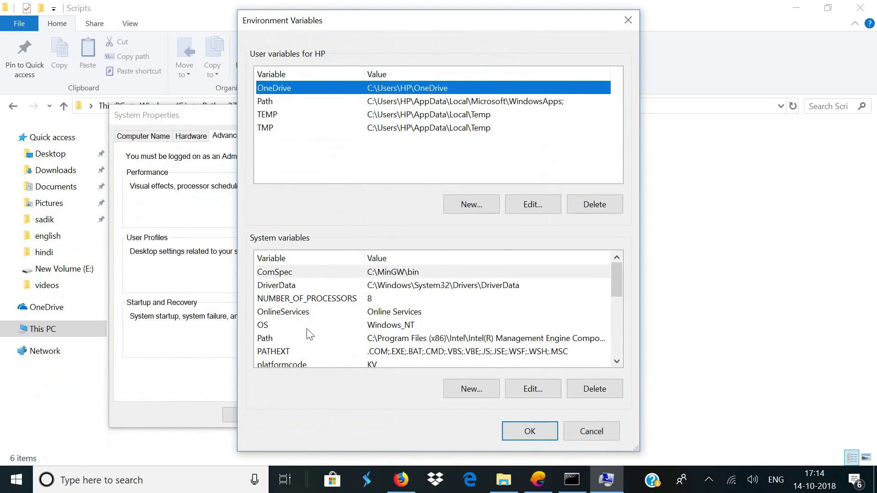
{"action": "left_click", "coordinate": [302, 337]}
{"action": "left_click", "coordinate": [521, 392]}
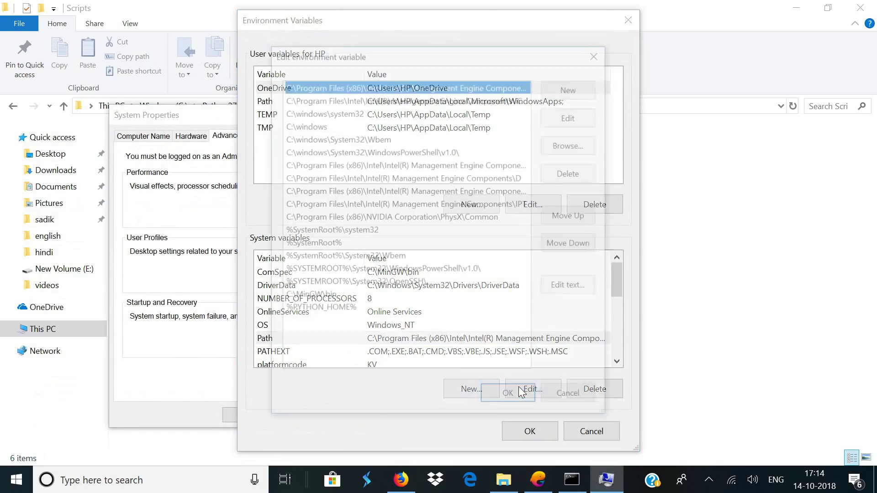
Add C:\Python27\Scripts as a new Path entry and confirm all dialogs
{"action": "left_click", "coordinate": [581, 88]}
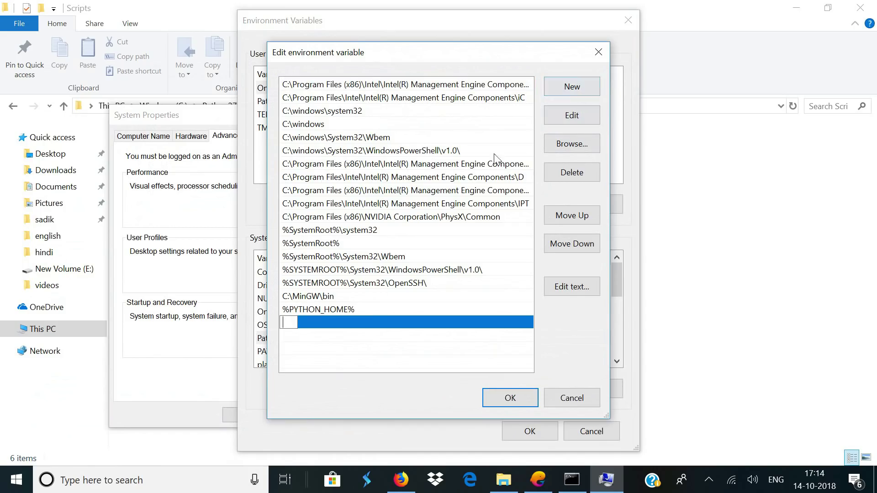
{"action": "key", "text": "ctrl+v"}
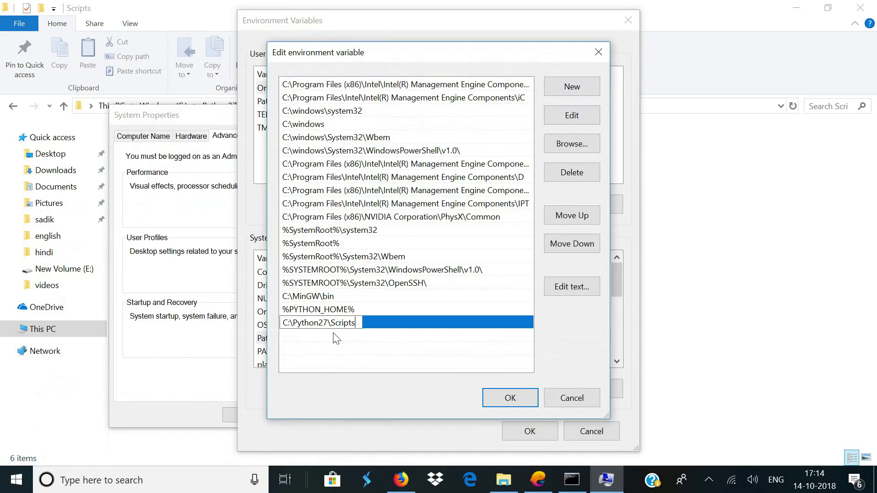
{"action": "key", "text": "Return"}
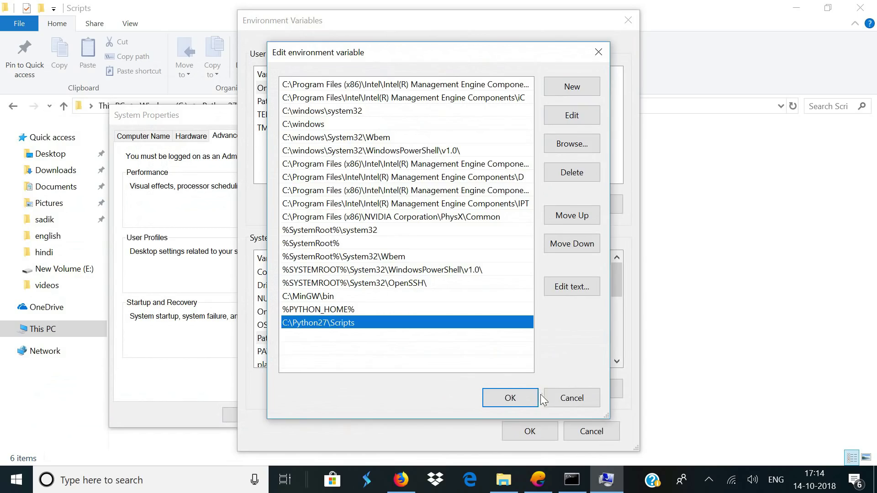
{"action": "left_click", "coordinate": [532, 398]}
{"action": "left_click", "coordinate": [530, 431]}
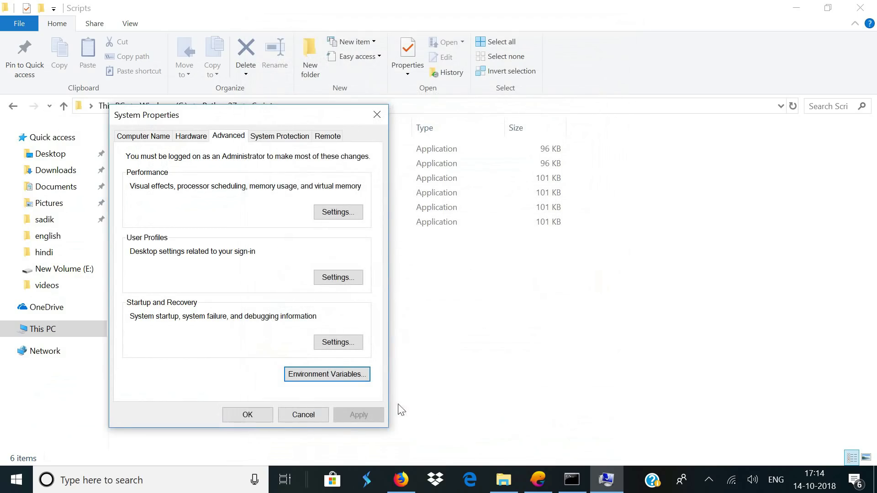
{"action": "left_click", "coordinate": [263, 416]}
{"action": "left_click", "coordinate": [571, 480]}
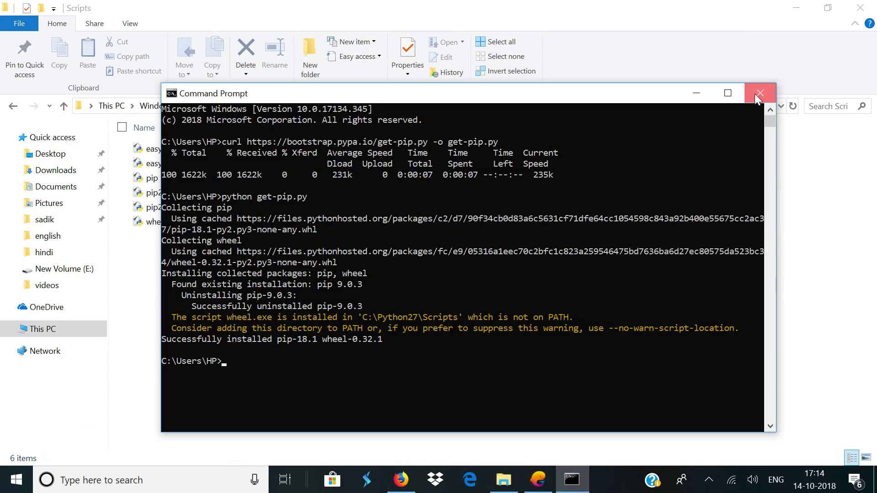
Replace the old console with a fresh Command Prompt and check pip's help output
{"action": "left_click", "coordinate": [760, 93]}
{"action": "key", "text": "super"}
{"action": "type", "text": "cmd"}
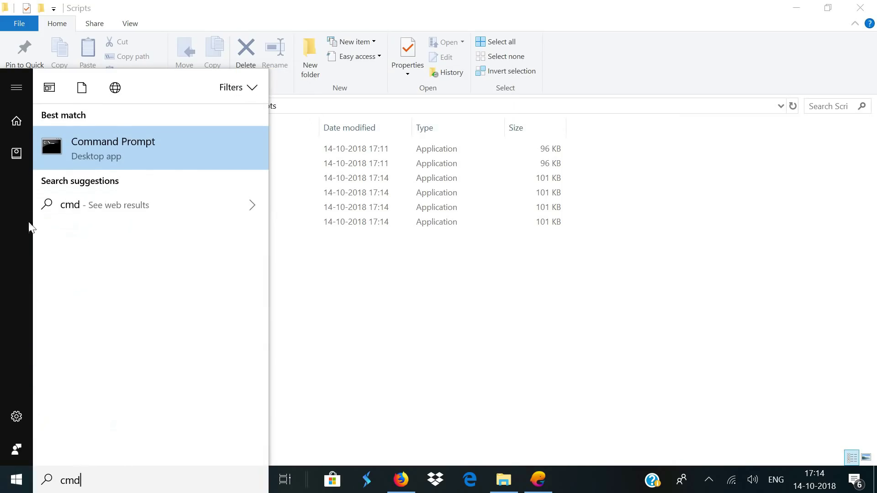
{"action": "left_click", "coordinate": [92, 161]}
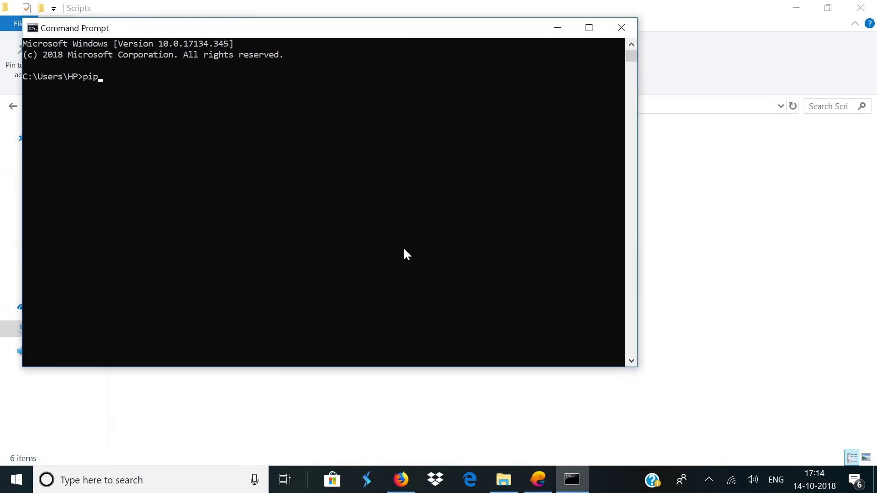
{"action": "scroll", "coordinate": [281, 194], "scroll_direction": "up", "scroll_amount": 9}
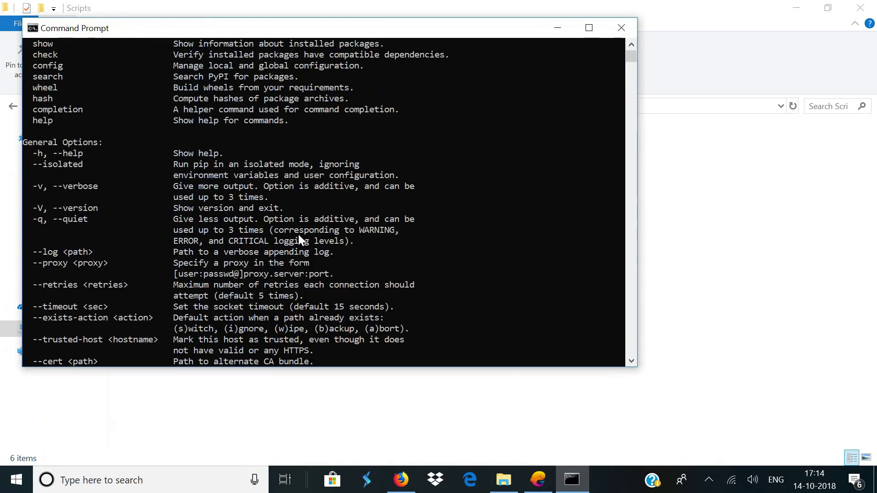
{"action": "left_click_drag", "start_coordinate": [34, 125], "coordinate": [358, 349]}
{"action": "left_click", "coordinate": [317, 263]}
{"action": "scroll", "coordinate": [285, 196], "scroll_direction": "down", "scroll_amount": 18}
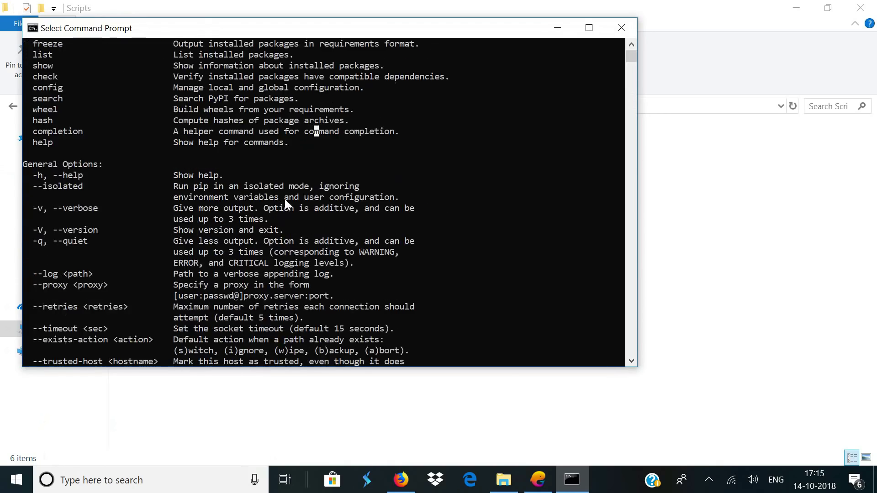
{"action": "key", "text": "Escape"}
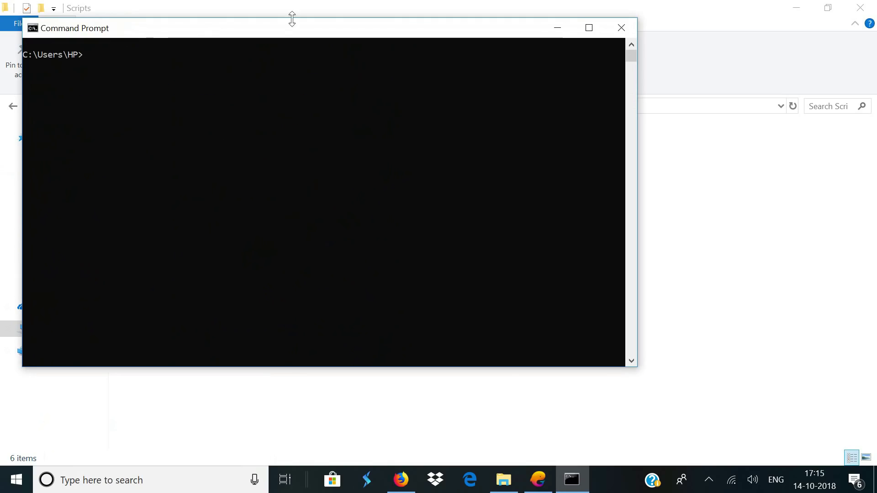
{"action": "left_click_drag", "start_coordinate": [298, 31], "coordinate": [442, 87]}
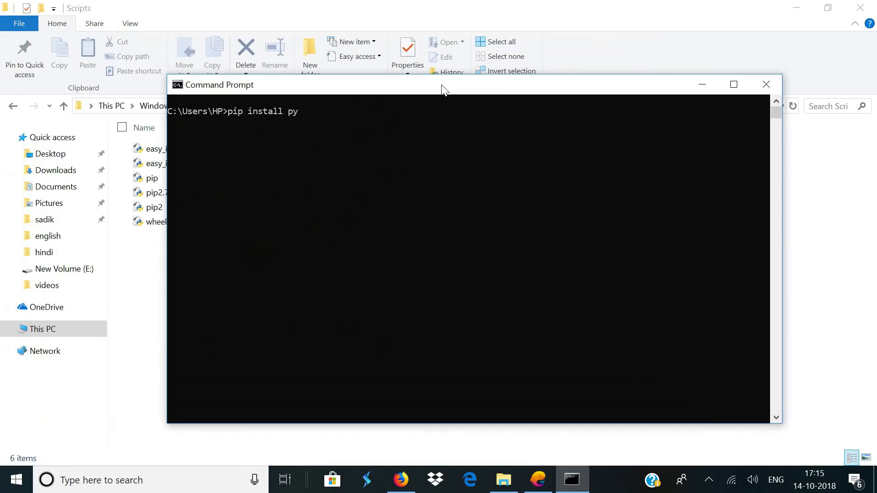
Install pyftpdlib 1.5.4 with pip, then close the console
{"action": "type", "text": "b"}
{"action": "key", "text": "Return"}
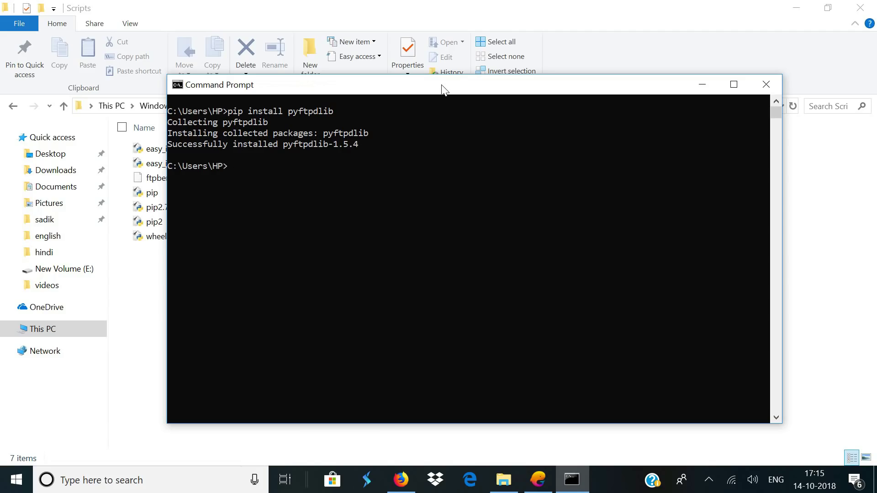
{"action": "left_click", "coordinate": [766, 85]}
{"action": "key", "text": "alt+Tab"}
On the ngrok site, fill the sign-up form with full name, e-mail twice and password
{"action": "left_click", "coordinate": [361, 13]}
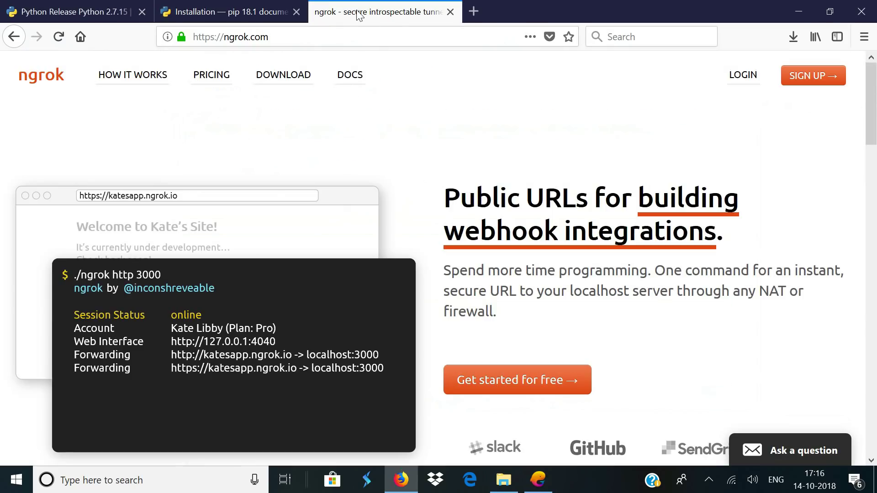
{"action": "left_click", "coordinate": [162, 37]}
{"action": "left_click", "coordinate": [283, 39]}
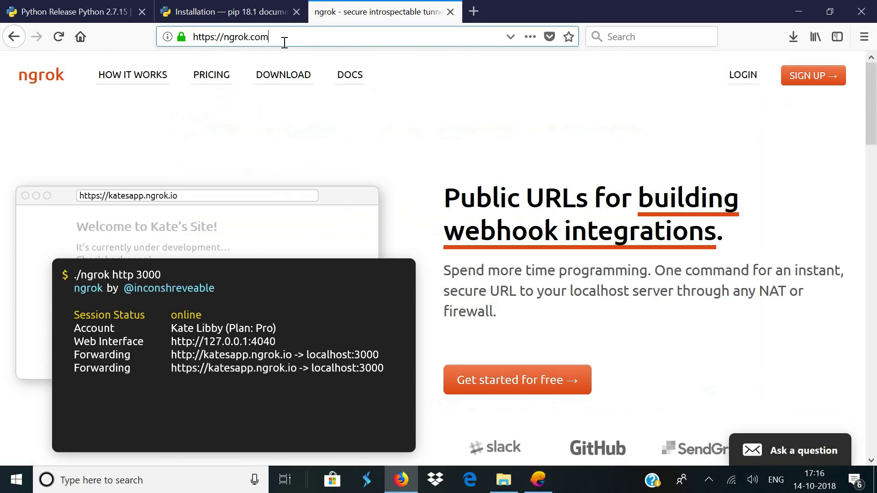
{"action": "left_click", "coordinate": [811, 77]}
{"action": "key", "text": "Tab"}
{"action": "key", "text": "Tab"}
{"action": "key", "text": "Tab"}
{"action": "type", "text": "**********"}
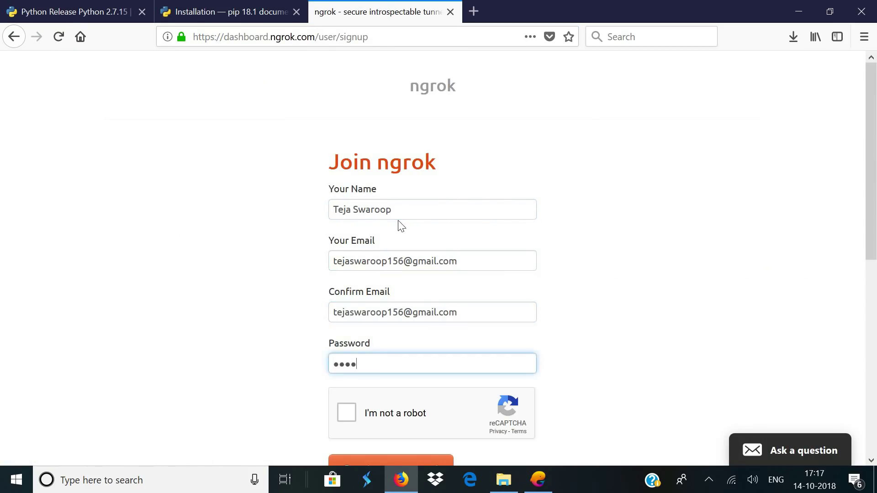
Pass reCAPTCHA, create the account, and download the ngrok zip for Windows
{"action": "scroll", "coordinate": [399, 225], "scroll_direction": "down", "scroll_amount": 3}
{"action": "left_click", "coordinate": [346, 271]}
{"action": "left_click", "coordinate": [402, 325]}
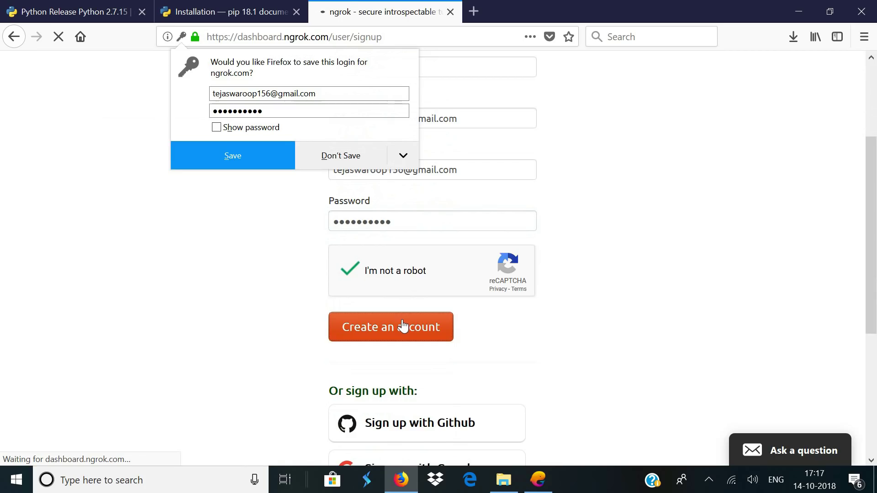
{"action": "left_click", "coordinate": [399, 238]}
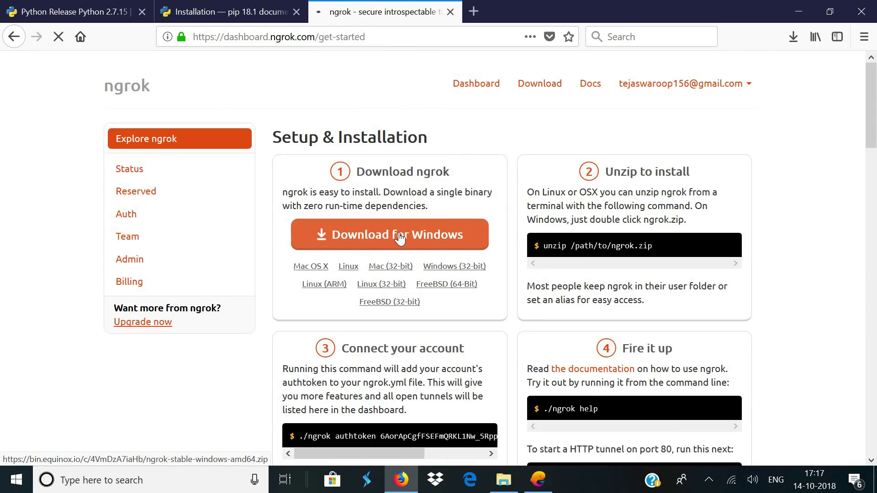
{"action": "left_click", "coordinate": [492, 311]}
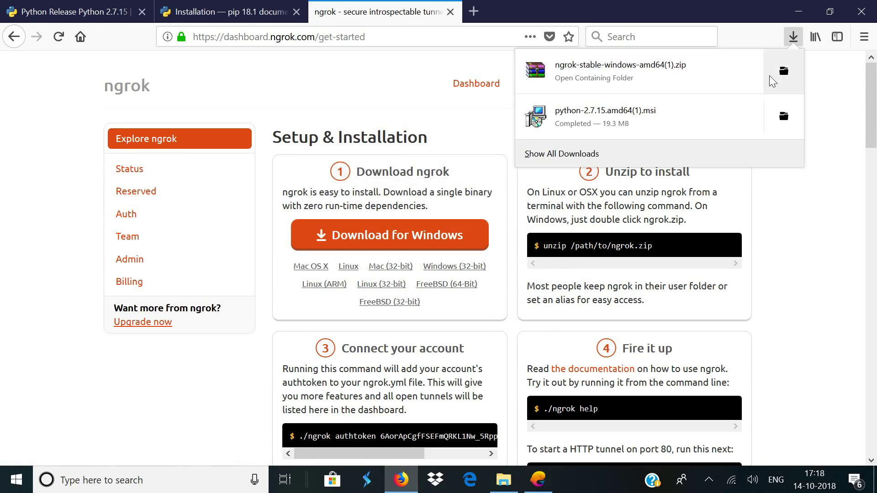
{"action": "left_click", "coordinate": [777, 73]}
Extract the ngrok zip to ngrok-stable-windows-amd64 and run ngrok.exe to show its 2.2.8 help text
{"action": "right_click", "coordinate": [294, 363]}
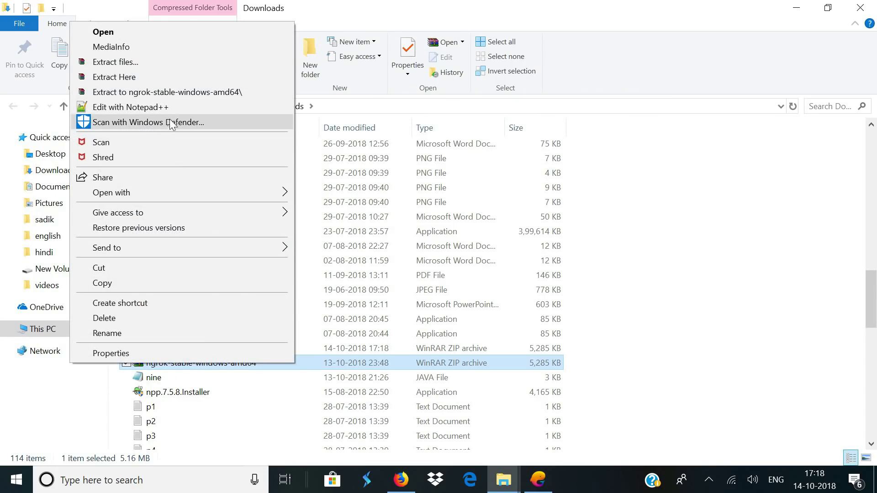
{"action": "left_click", "coordinate": [196, 92]}
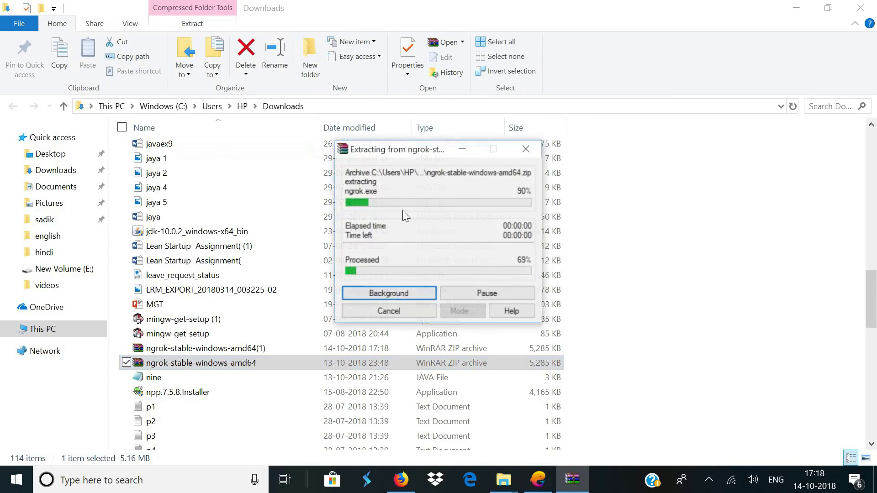
{"action": "scroll", "coordinate": [452, 293], "scroll_direction": "up", "scroll_amount": 15}
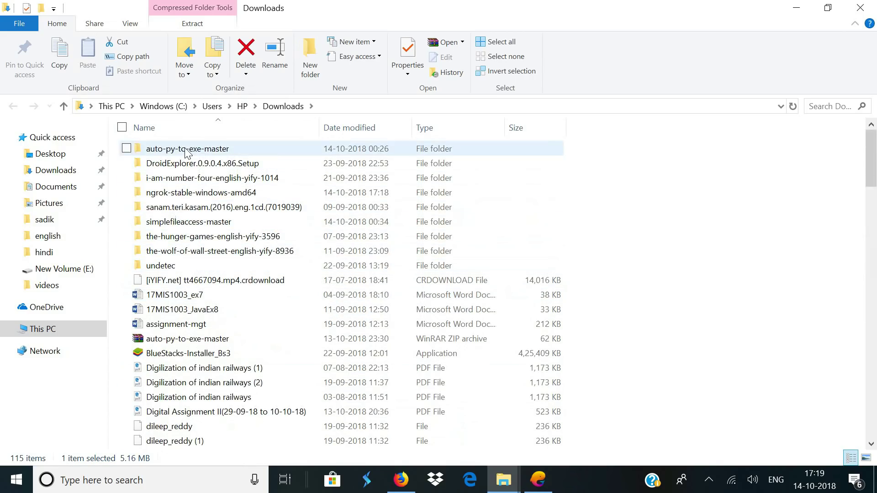
{"action": "left_click", "coordinate": [168, 196]}
{"action": "double_click", "coordinate": [206, 194]}
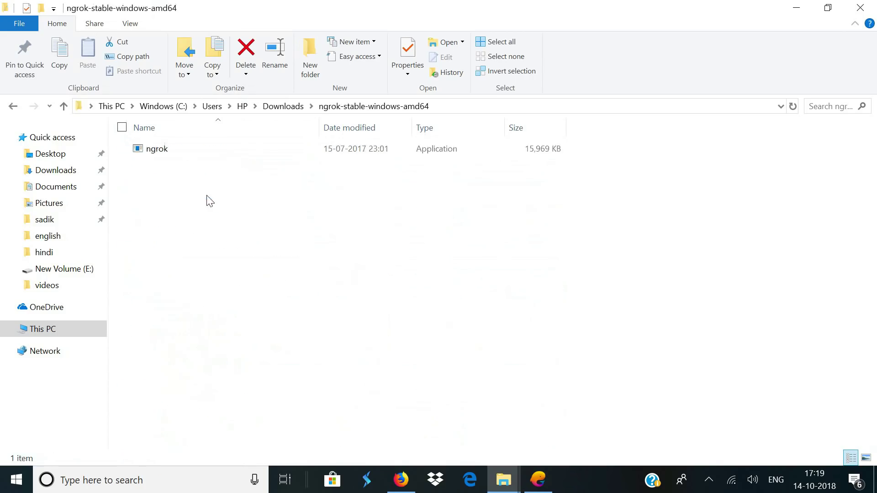
{"action": "double_click", "coordinate": [166, 154]}
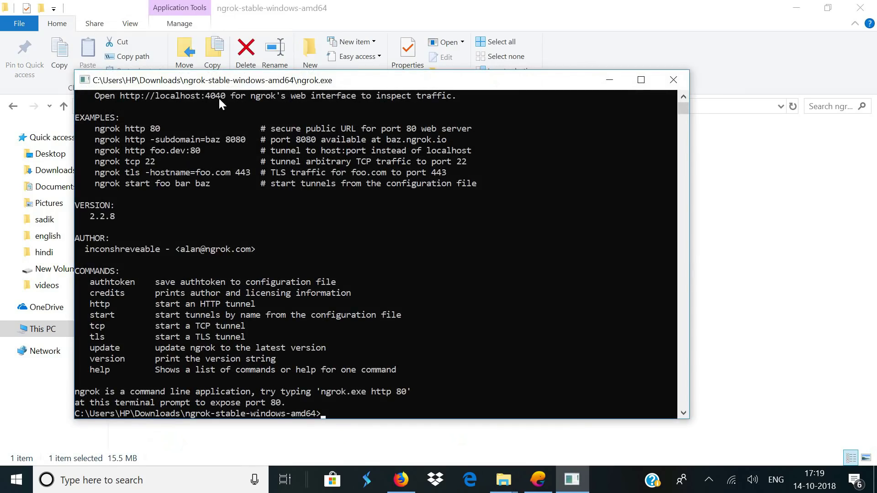
{"action": "left_click_drag", "start_coordinate": [223, 71], "coordinate": [260, 62]}
{"action": "scroll", "coordinate": [343, 178], "scroll_direction": "down", "scroll_amount": 5}
Copy the authtoken from the dashboard's Auth page and register it with 'ngrok.exe authtoken'
{"action": "left_click", "coordinate": [401, 479]}
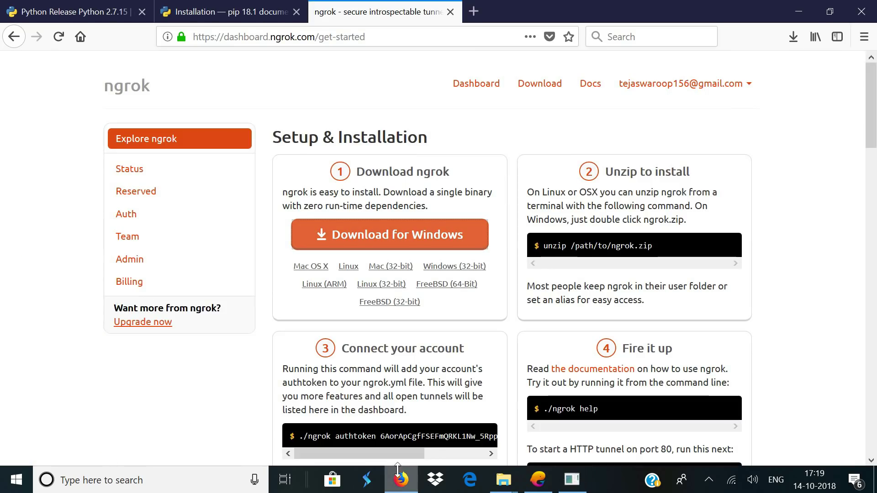
{"action": "left_click", "coordinate": [125, 219]}
{"action": "scroll", "coordinate": [284, 246], "scroll_direction": "down", "scroll_amount": 2}
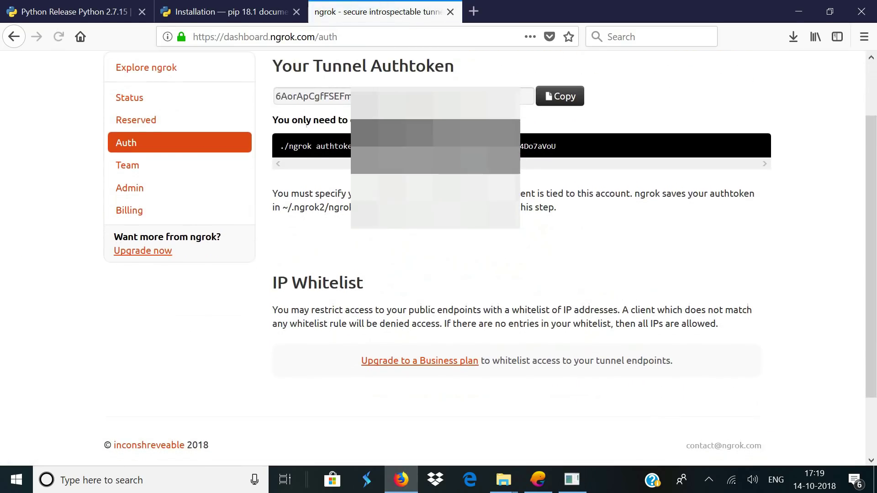
{"action": "scroll", "coordinate": [556, 178], "scroll_direction": "up", "scroll_amount": 2}
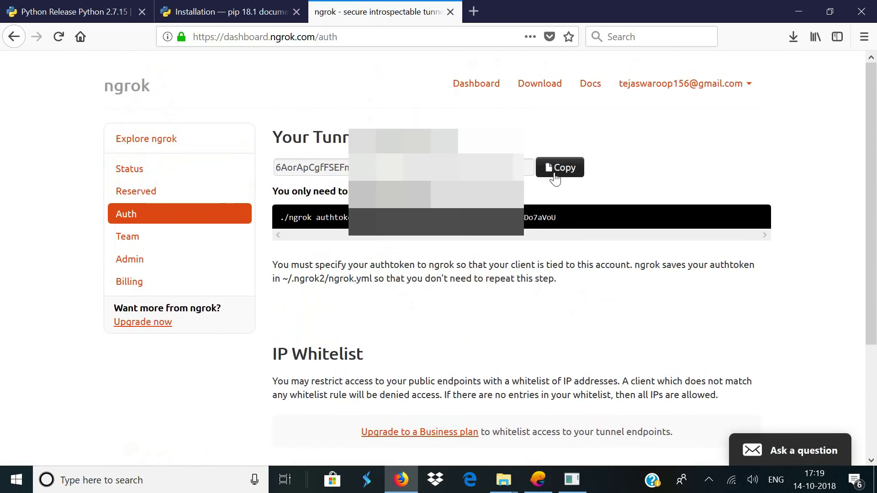
{"action": "left_click", "coordinate": [556, 176]}
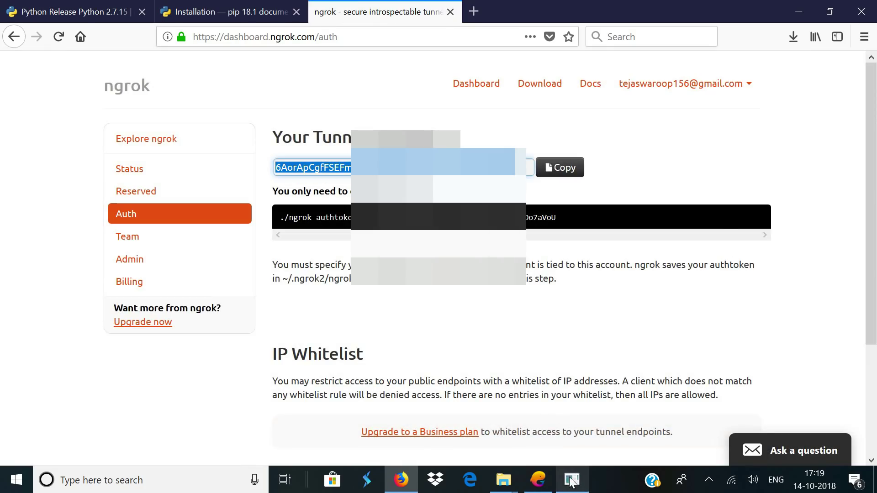
{"action": "left_click", "coordinate": [571, 480]}
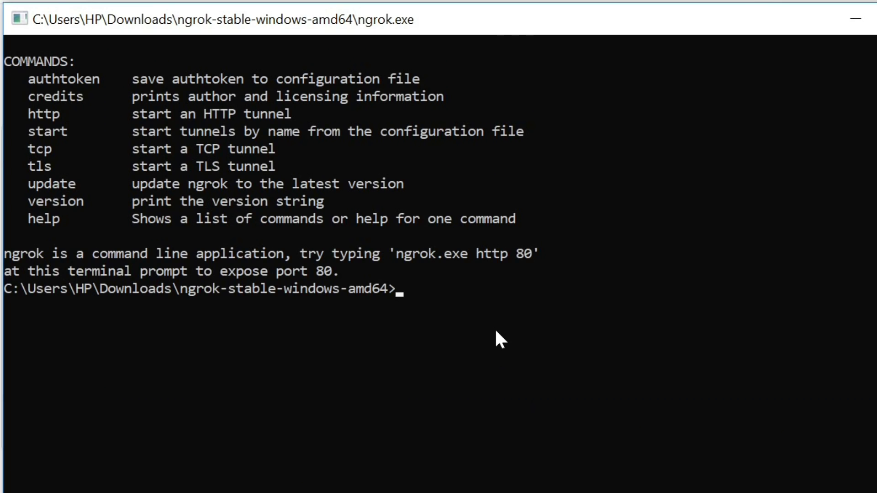
{"action": "type", "text": "ngrok.exe auth"}
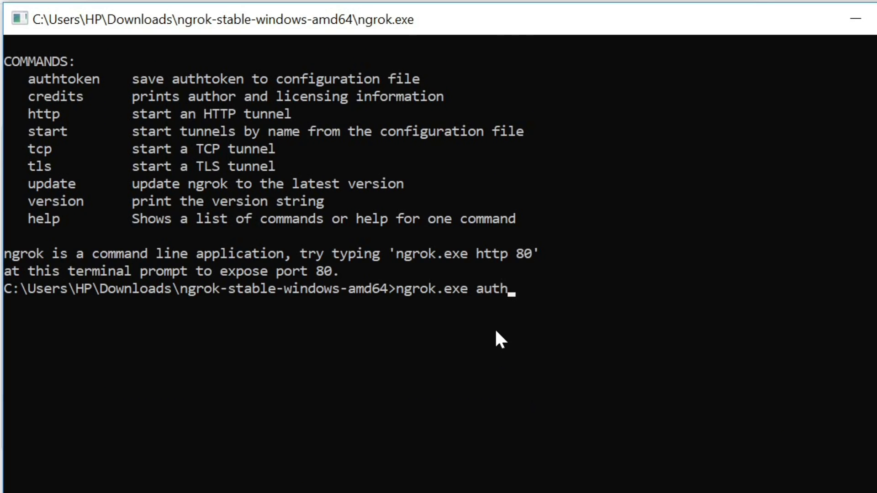
{"action": "type", "text": "token"}
{"action": "key", "text": "ctrl+v"}
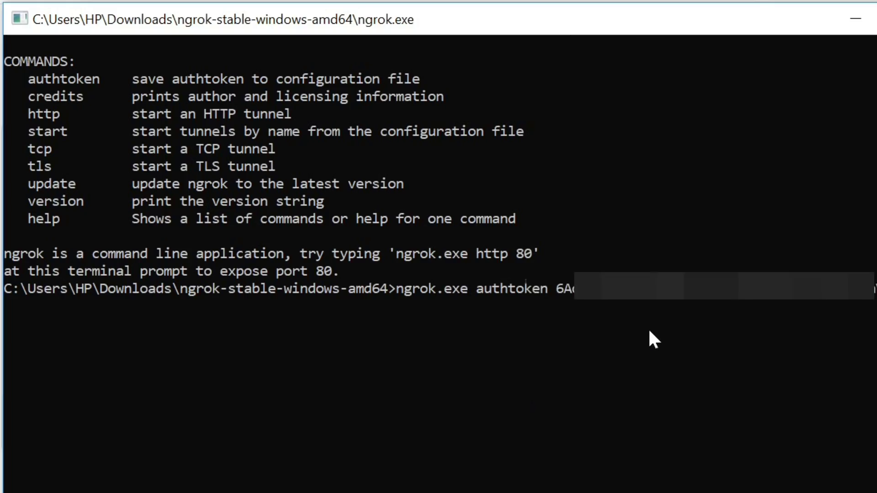
{"action": "key", "text": "Return"}
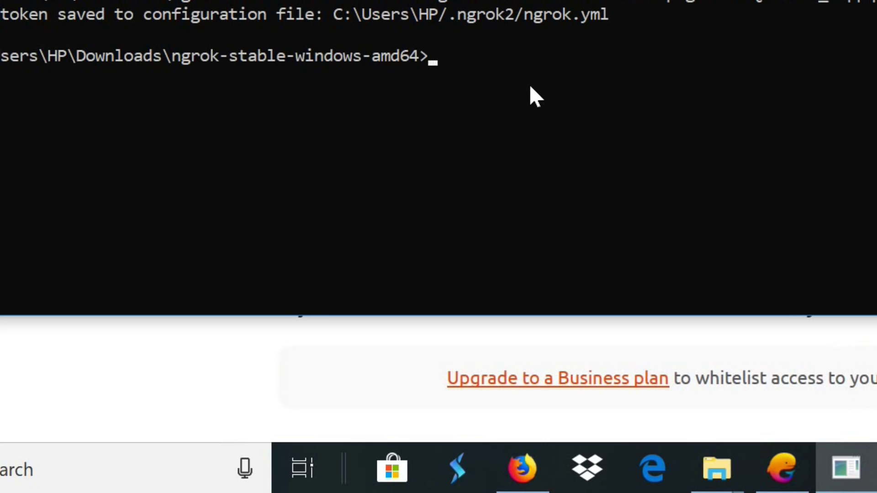
Run 'ngrok.exe tcp 1560', forwarding tcp://0.tcp.ngrok.io:19020 to localhost:1560
{"action": "type", "text": "ngr"}
{"action": "type", "text": "ok.exe tcp 1560"}
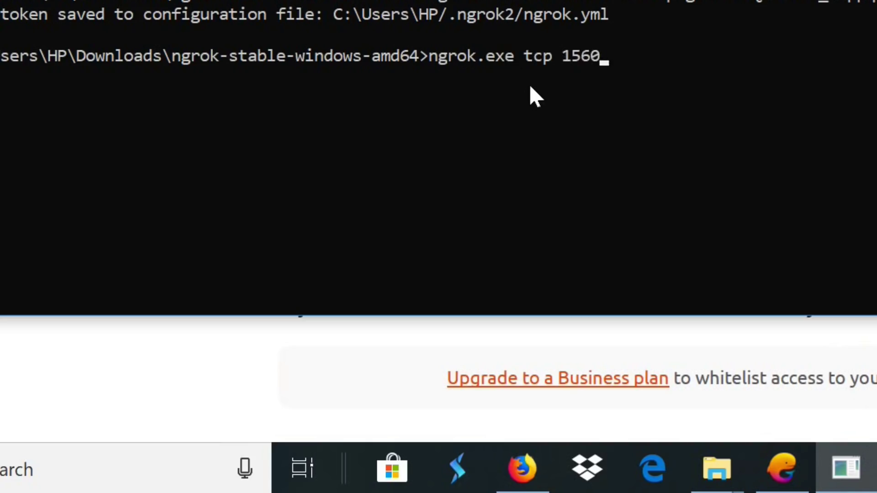
{"action": "key", "text": "Return"}
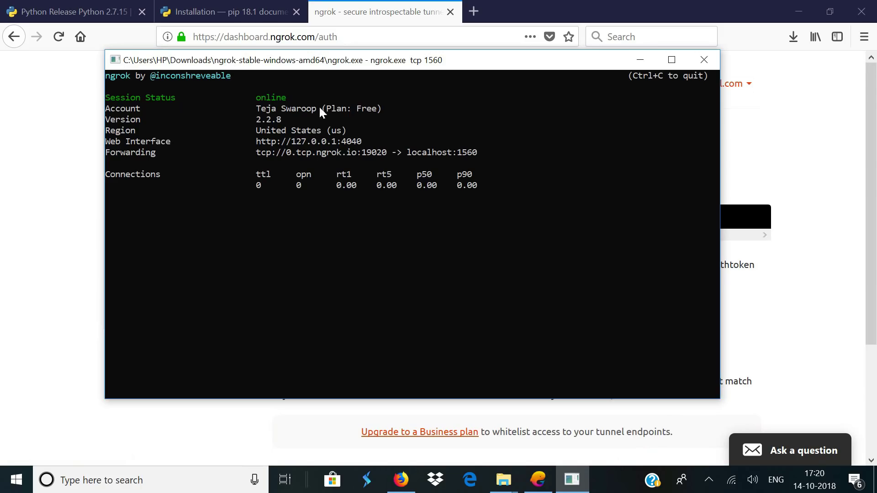
{"action": "left_click_drag", "start_coordinate": [254, 96], "coordinate": [264, 97]}
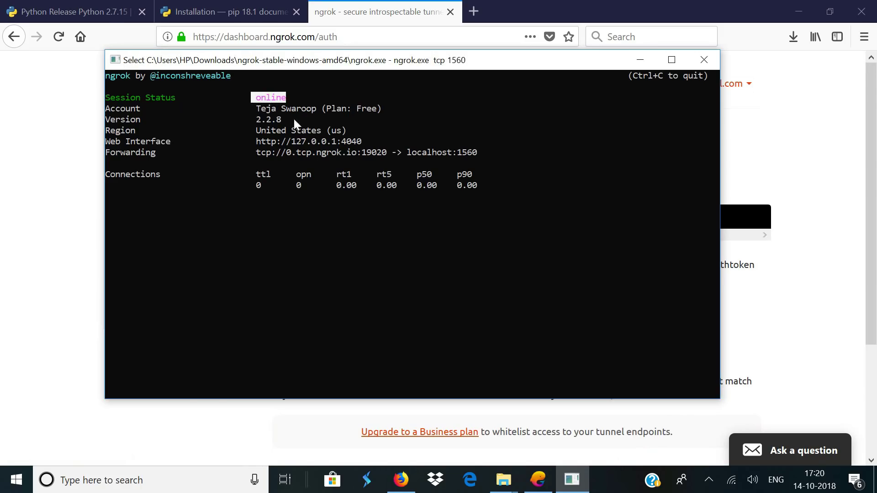
{"action": "left_click_drag", "start_coordinate": [257, 152], "coordinate": [268, 150]}
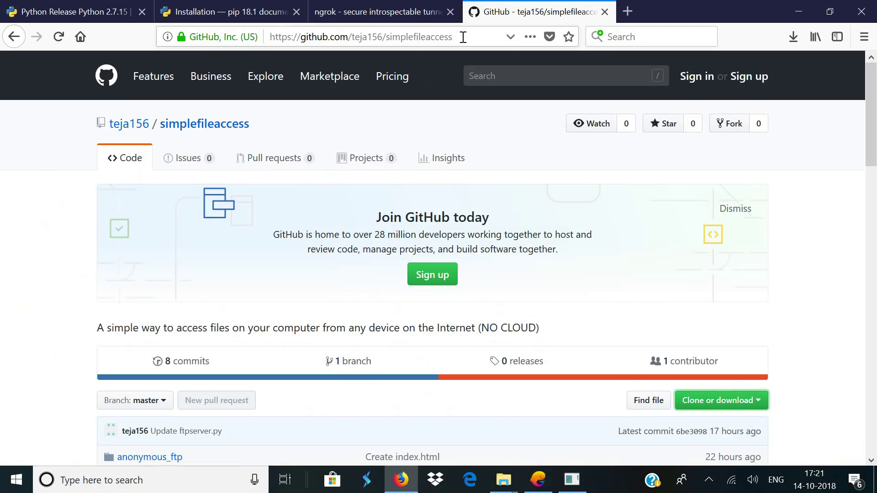
{"action": "left_click", "coordinate": [428, 37]}
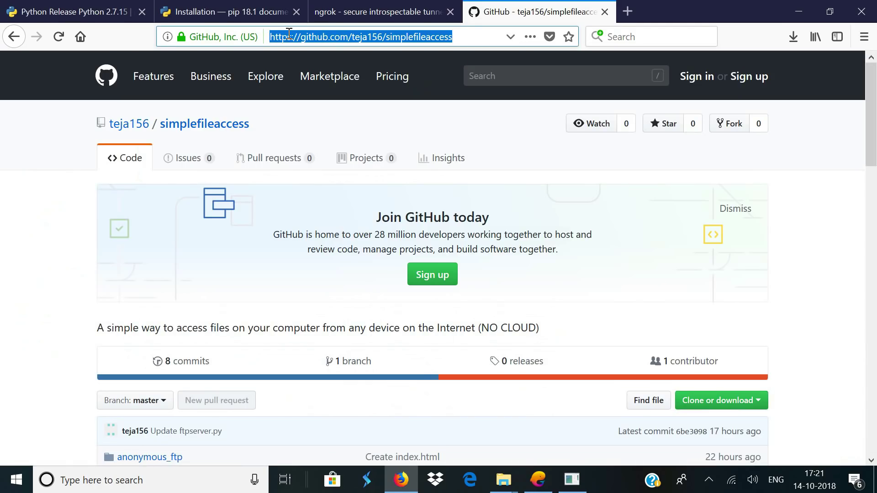
Download the simplefileaccess repository via Clone or download > Download ZIP and save it to Downloads
{"action": "mouse_move", "coordinate": [466, 35]}
{"action": "left_mouse_down"}
{"action": "mouse_move", "coordinate": [269, 44]}
{"action": "mouse_move", "coordinate": [475, 33]}
{"action": "left_mouse_up"}
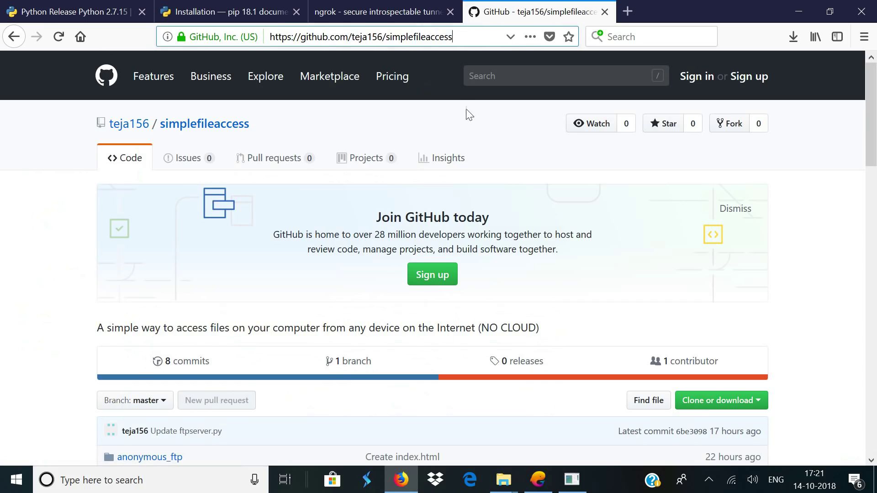
{"action": "scroll", "coordinate": [470, 128], "scroll_direction": "down", "scroll_amount": 5}
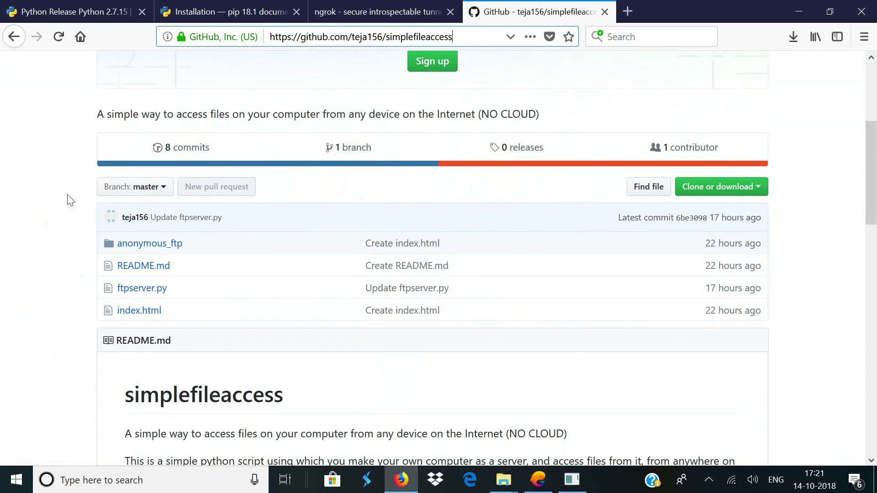
{"action": "left_click", "coordinate": [55, 198]}
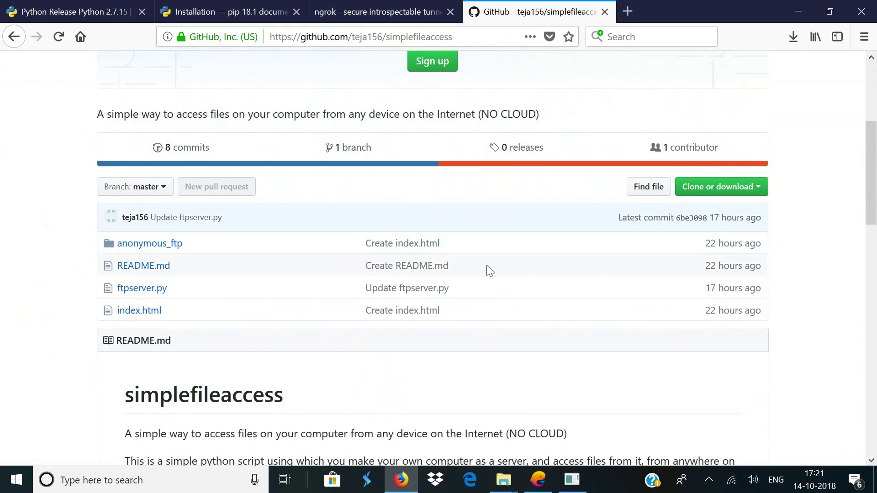
{"action": "left_click", "coordinate": [744, 183]}
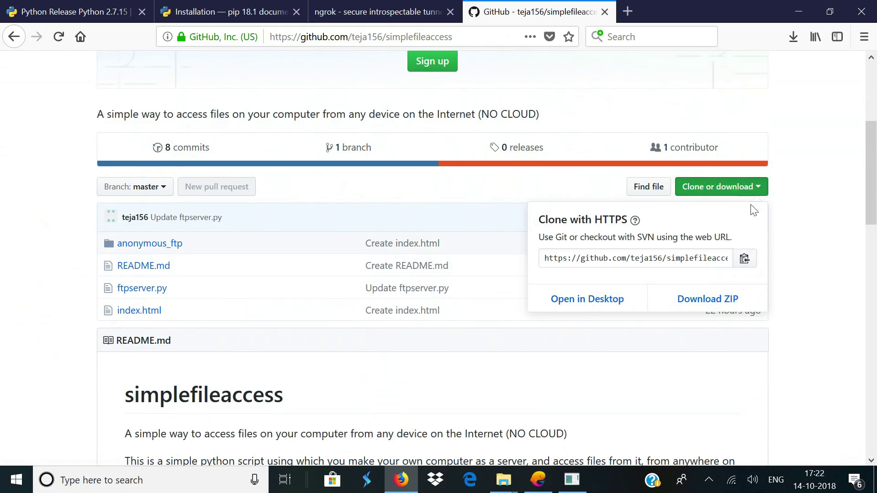
{"action": "left_click", "coordinate": [722, 302]}
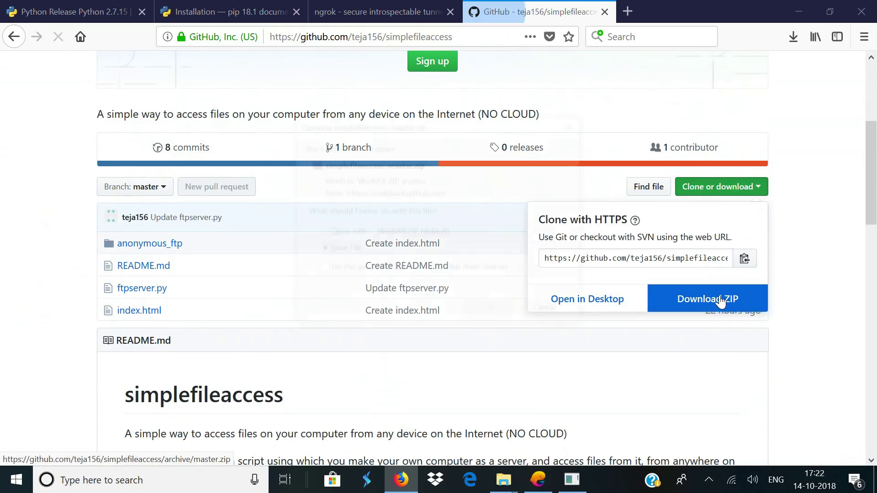
{"action": "left_click", "coordinate": [503, 310]}
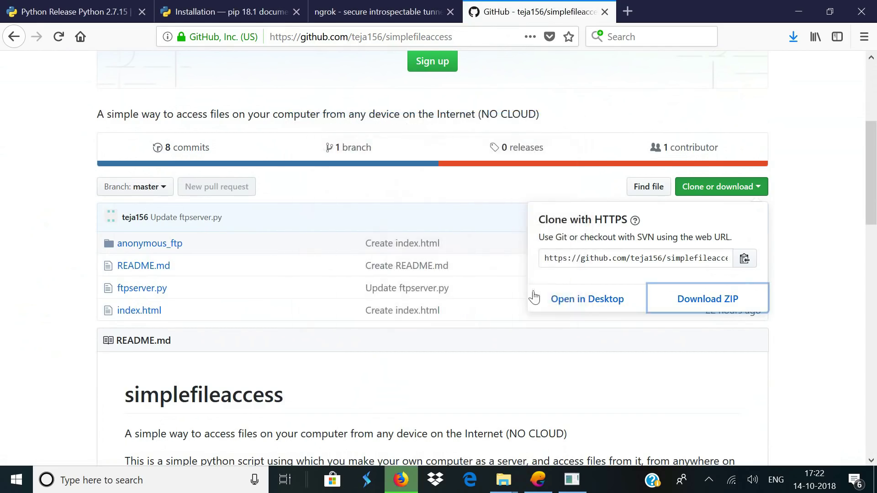
{"action": "left_click", "coordinate": [775, 82]}
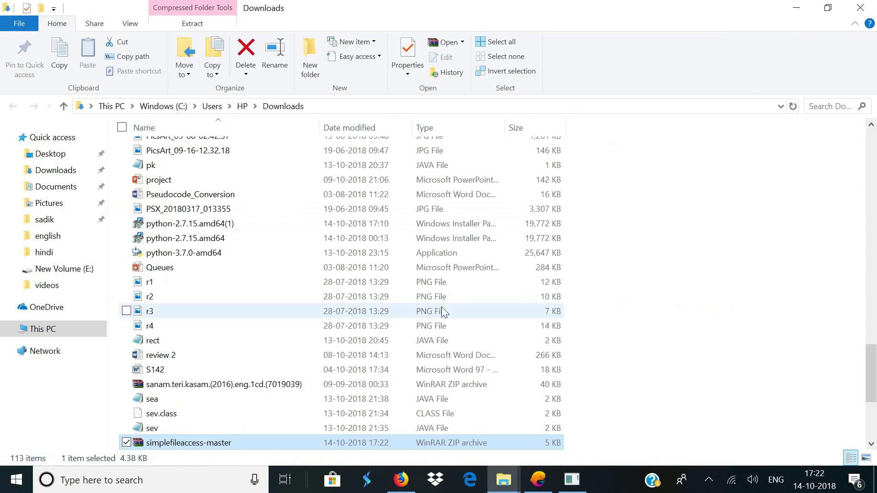
Extract the ZIP to simplefileaccess-master and open its nested simplefileaccess-master folder
{"action": "scroll", "coordinate": [372, 341], "scroll_direction": "down", "scroll_amount": 2}
{"action": "right_click", "coordinate": [281, 356]}
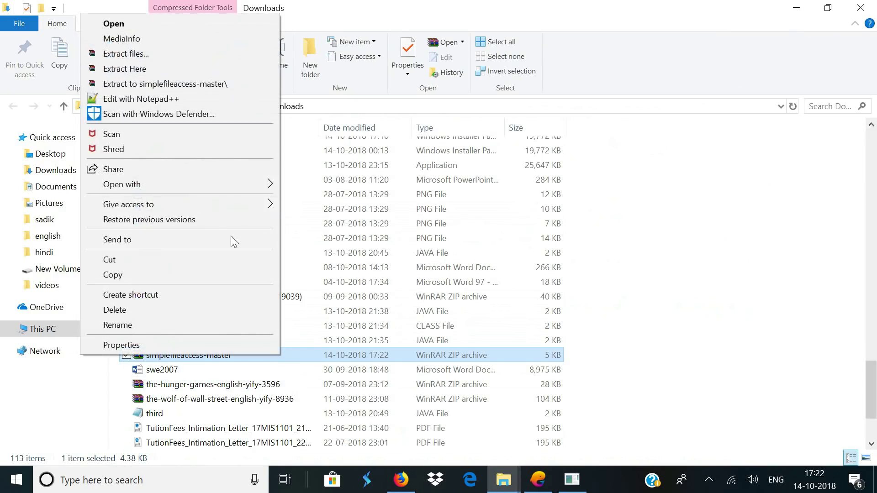
{"action": "left_click", "coordinate": [136, 84]}
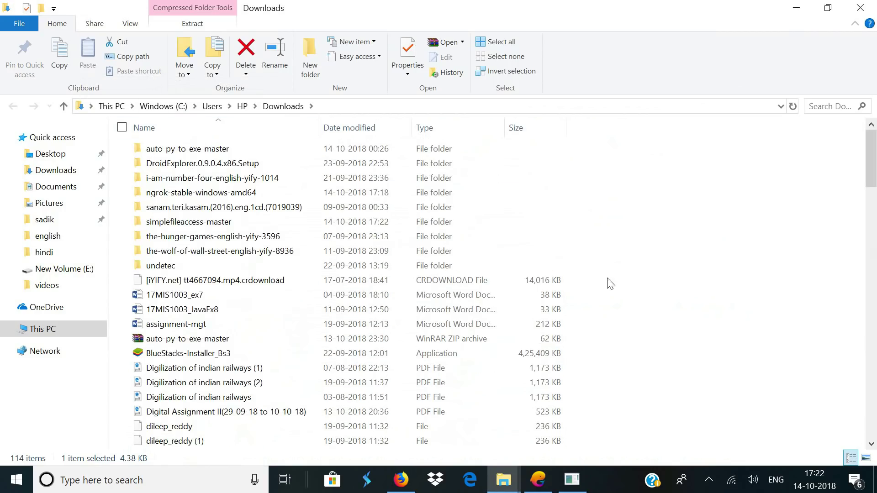
{"action": "left_click", "coordinate": [211, 224]}
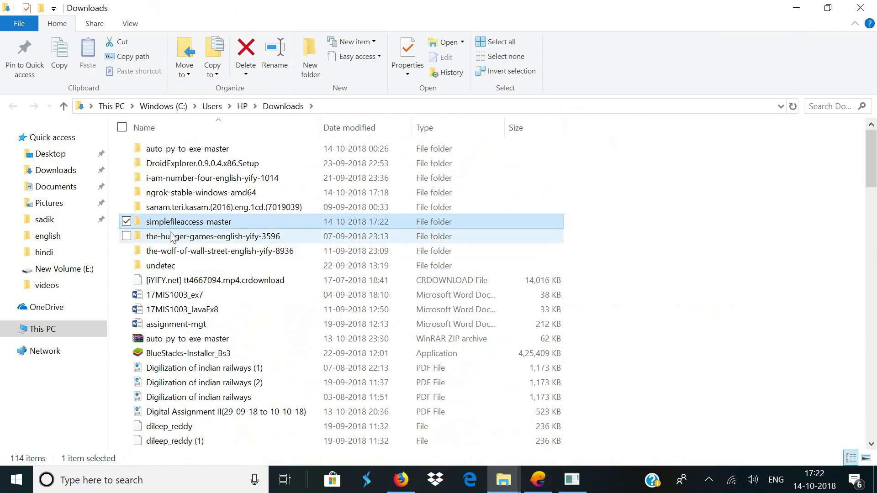
{"action": "double_click", "coordinate": [205, 227]}
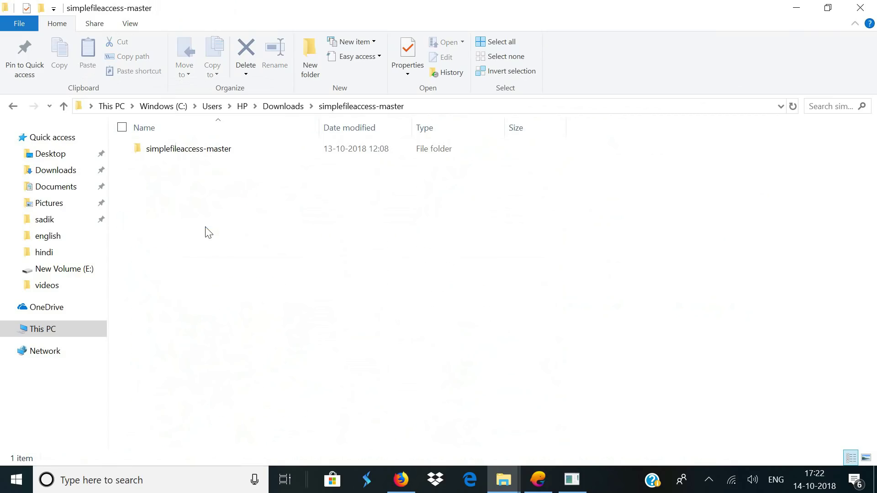
{"action": "double_click", "coordinate": [224, 153]}
Copy anonymous_ftp, ftpserver, index and README.md into the outer simplefileaccess-master folder
{"action": "left_click_drag", "start_coordinate": [229, 224], "coordinate": [186, 149]}
{"action": "right_click", "coordinate": [186, 149]}
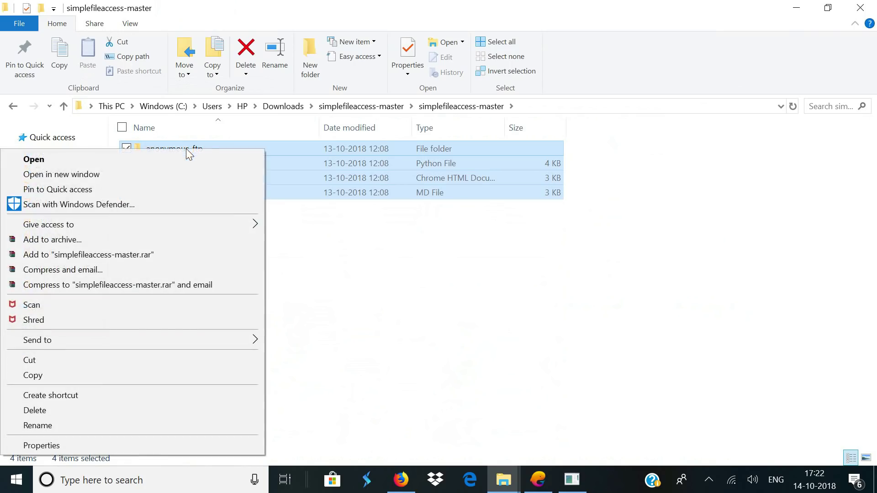
{"action": "left_click", "coordinate": [125, 374]}
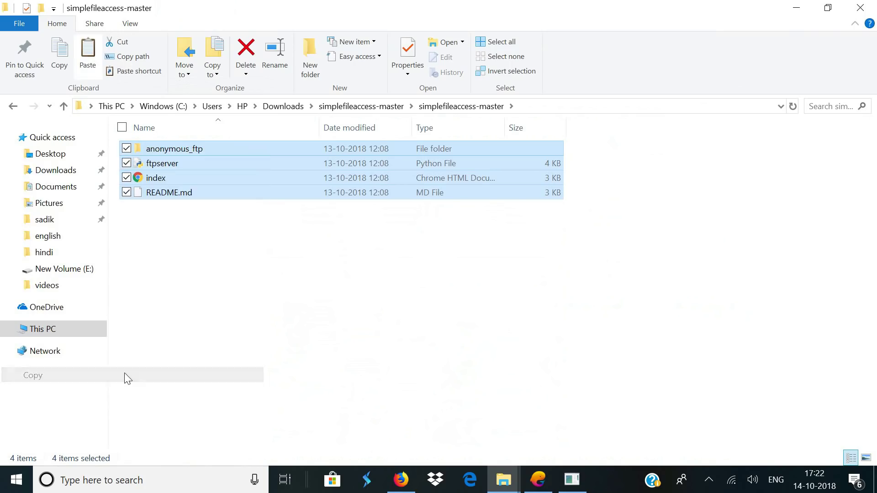
{"action": "left_click", "coordinate": [192, 319]}
{"action": "left_click", "coordinate": [13, 106]}
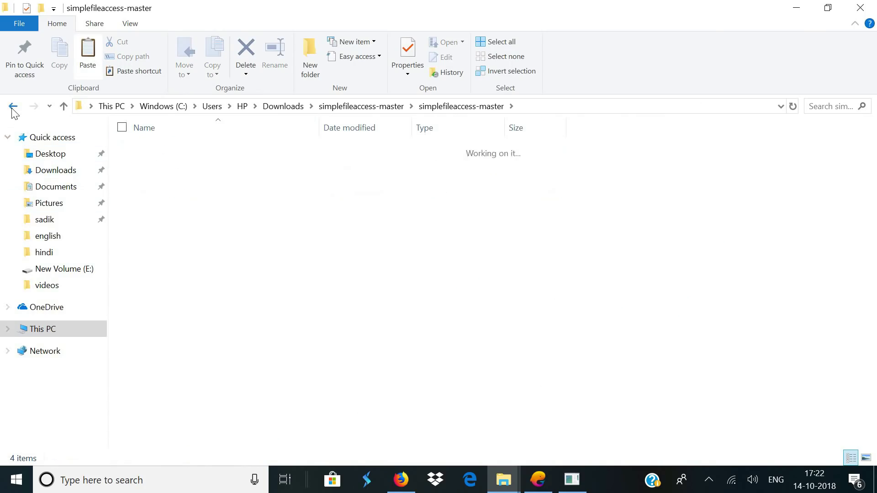
{"action": "right_click", "coordinate": [172, 204]}
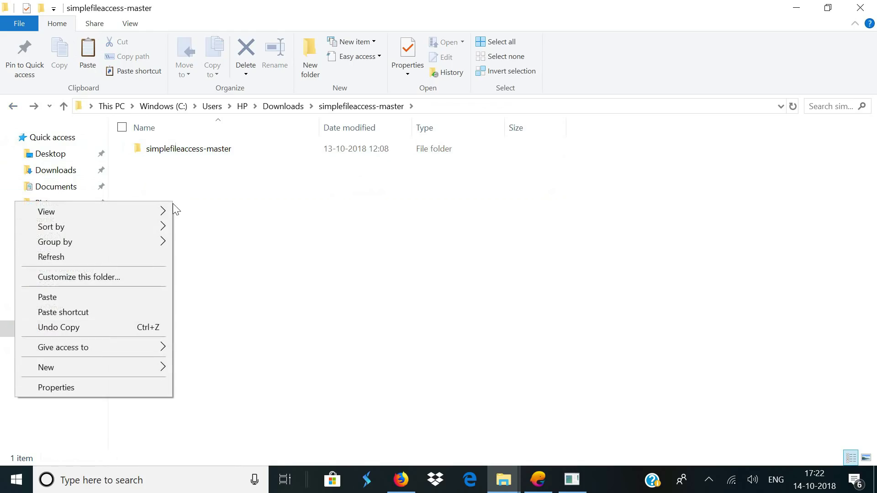
{"action": "left_click", "coordinate": [65, 296]}
{"action": "left_click", "coordinate": [249, 291]}
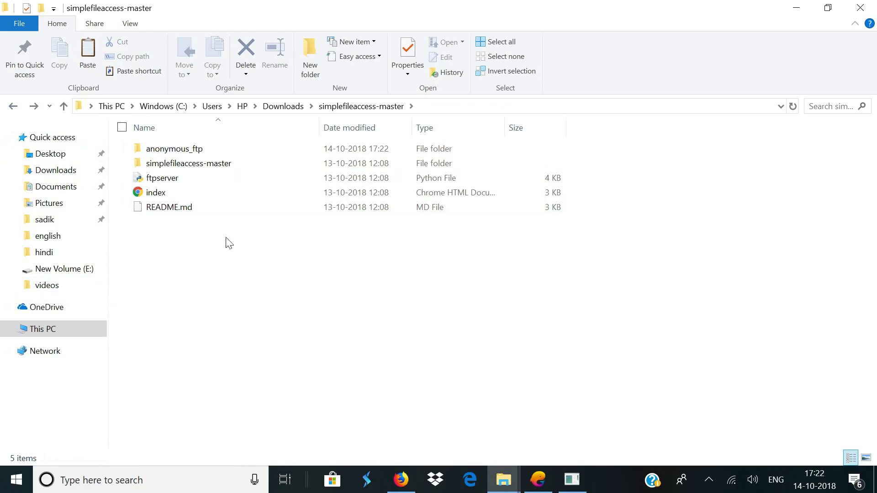
Permanently delete the redundant nested simplefileaccess-master folder
{"action": "left_click", "coordinate": [178, 168]}
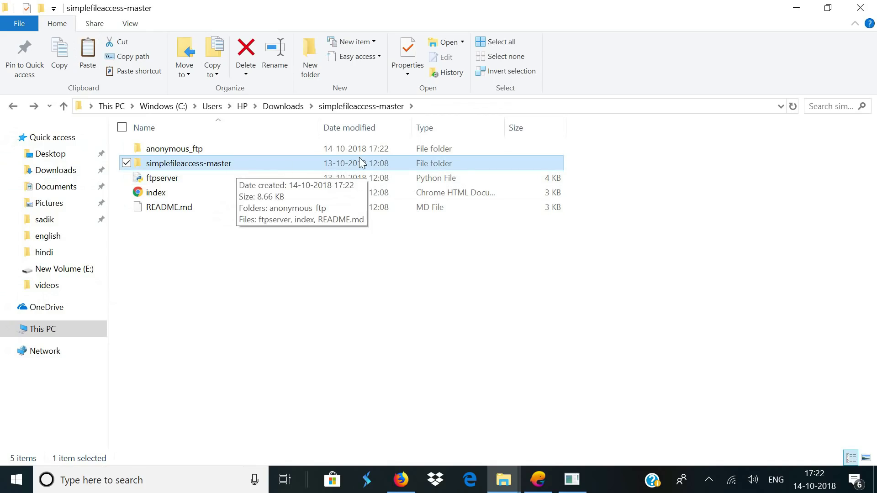
{"action": "key", "text": "shift+Delete"}
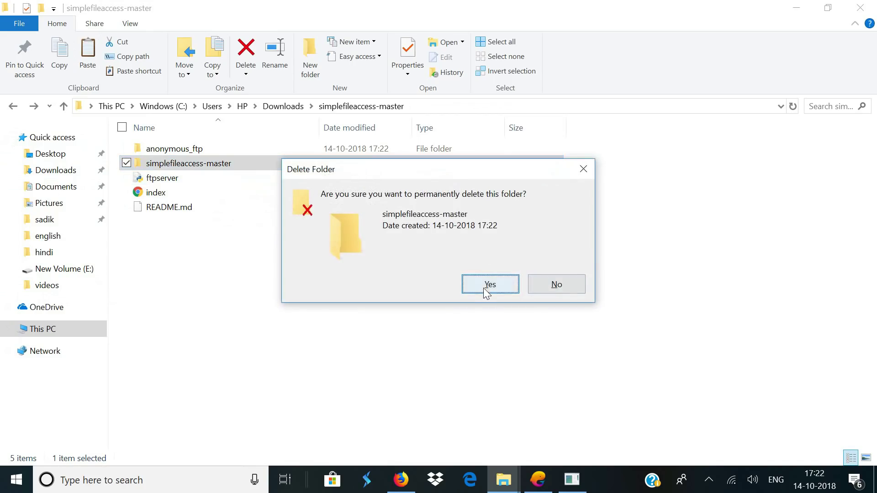
{"action": "left_click", "coordinate": [486, 284]}
Open ftpserver.py in Notepad++ and set the USERNAME value on line 25 to a new username
{"action": "left_click", "coordinate": [238, 161]}
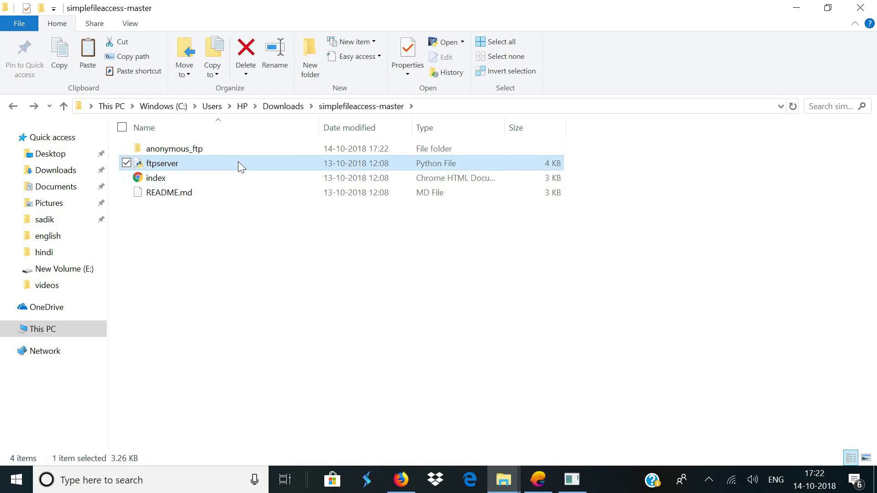
{"action": "right_click", "coordinate": [238, 162]}
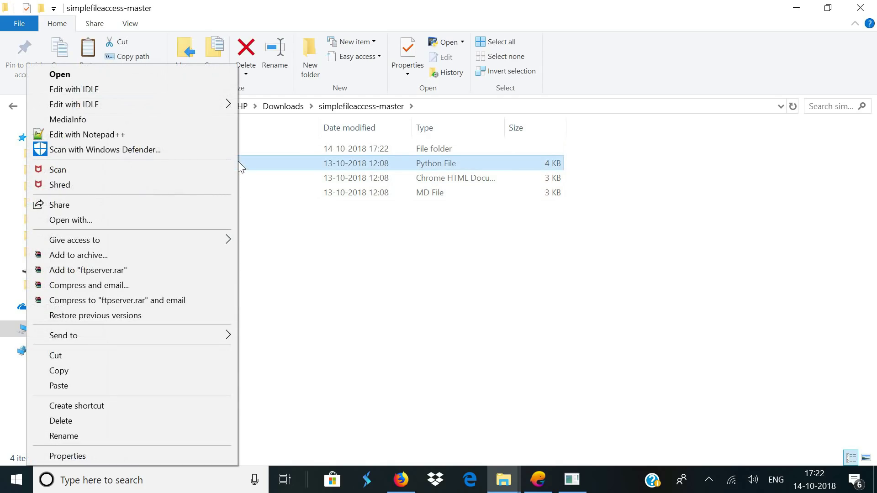
{"action": "left_click", "coordinate": [192, 138]}
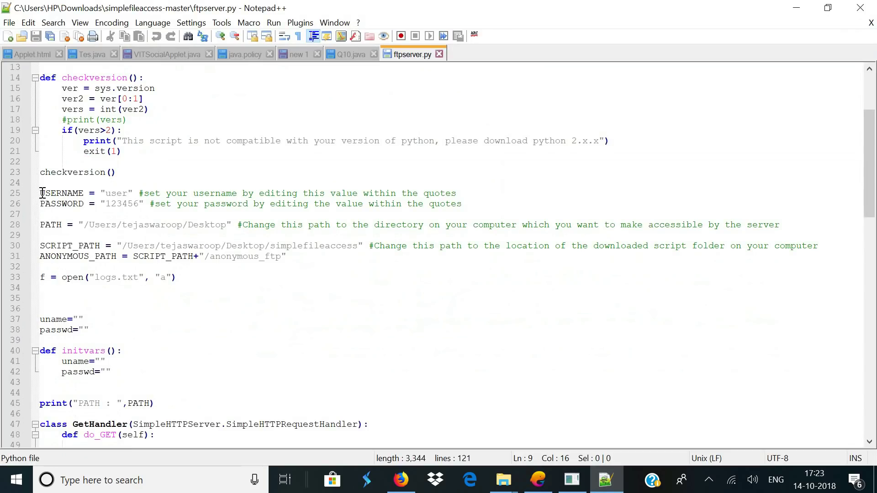
{"action": "left_click_drag", "start_coordinate": [42, 193], "coordinate": [128, 195]}
{"action": "left_click", "coordinate": [122, 195]}
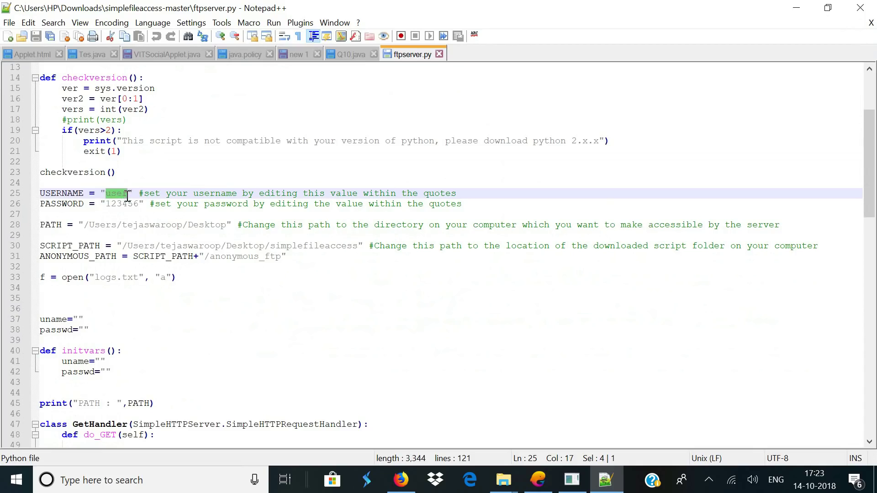
{"action": "type", "text": "teja"}
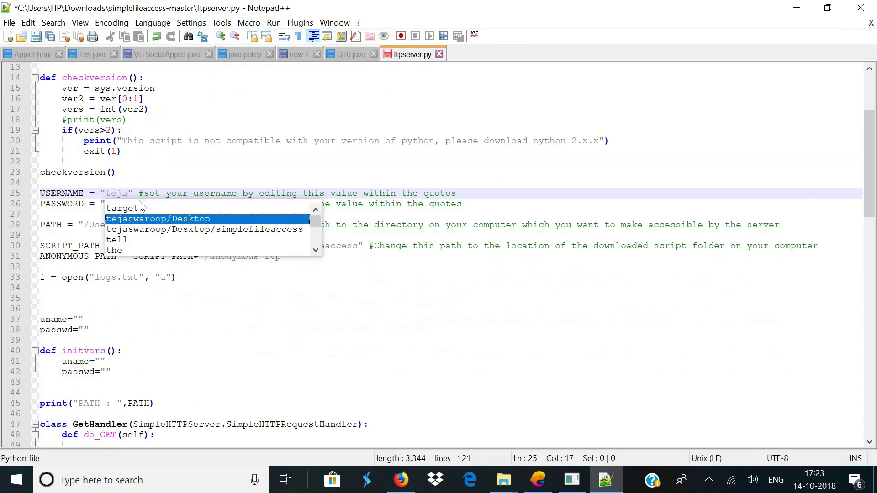
{"action": "left_click", "coordinate": [172, 172]}
Replace the PASSWORD value on line 26 with a new password
{"action": "left_click_drag", "start_coordinate": [108, 204], "coordinate": [138, 204]}
{"action": "type", "text": "testpassword\" #set your password by editing the value within the quotes"}
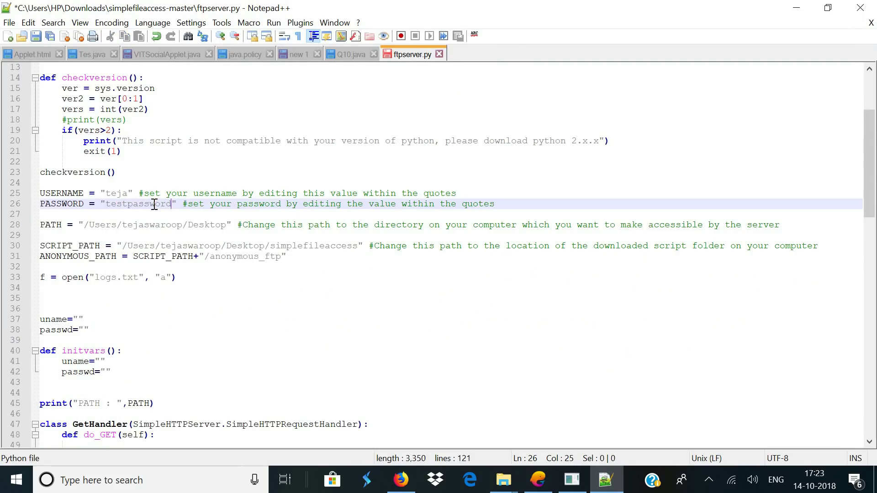
{"action": "left_click", "coordinate": [235, 193]}
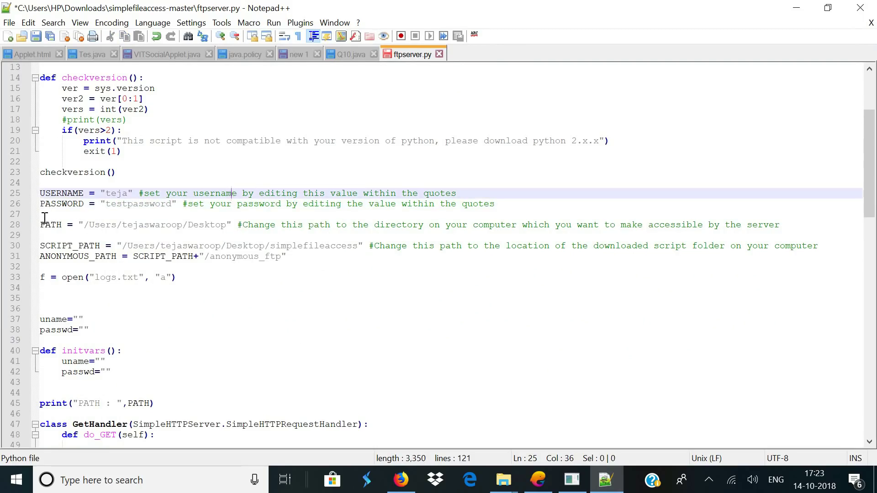
{"action": "left_click_drag", "start_coordinate": [41, 222], "coordinate": [231, 225]}
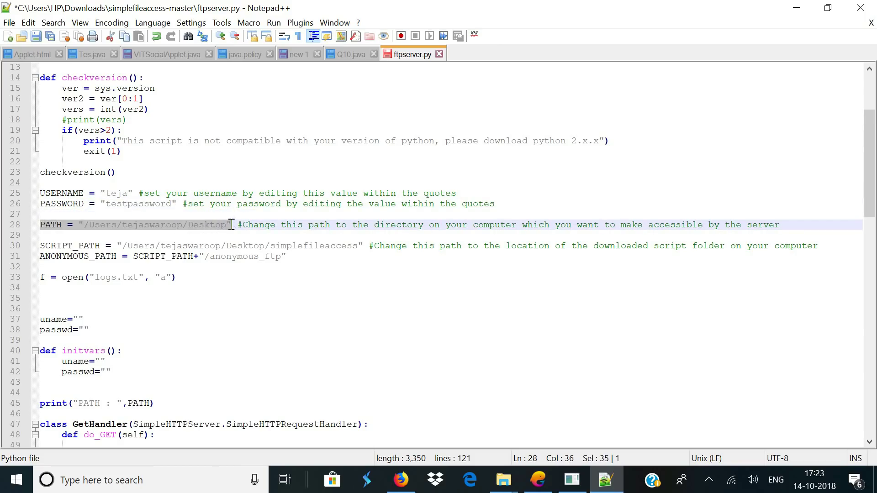
{"action": "left_click", "coordinate": [313, 220]}
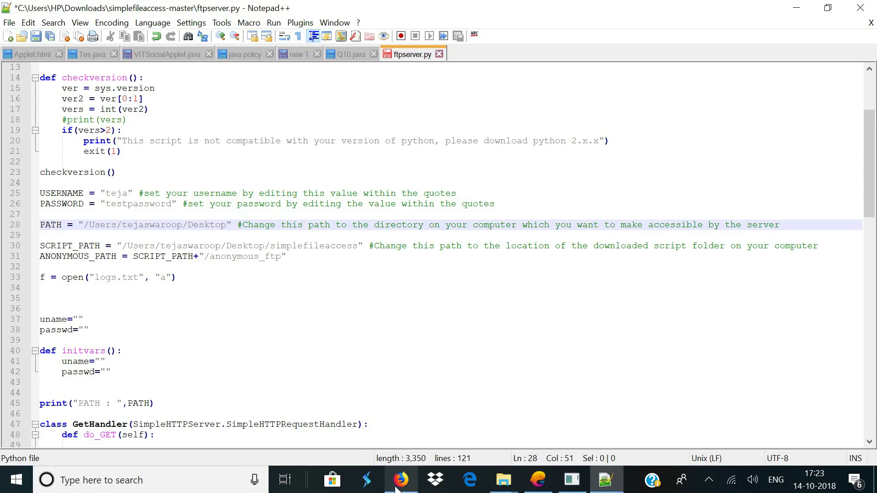
Open New Volume (F:) in File Explorer, copy its F:\ address, and return to Notepad++
{"action": "mouse_move", "coordinate": [504, 480]}
{"action": "left_click", "coordinate": [407, 434]}
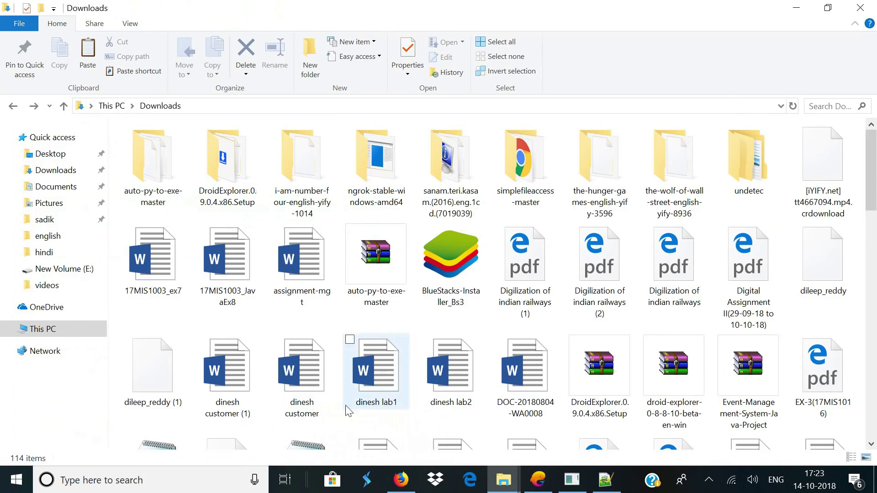
{"action": "left_click", "coordinate": [85, 327]}
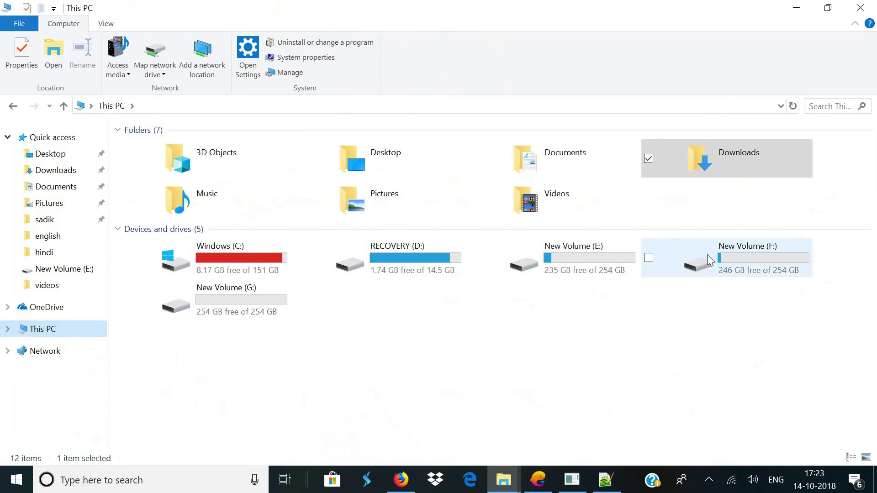
{"action": "double_click", "coordinate": [740, 258]}
{"action": "left_click_drag", "start_coordinate": [209, 263], "coordinate": [216, 147]}
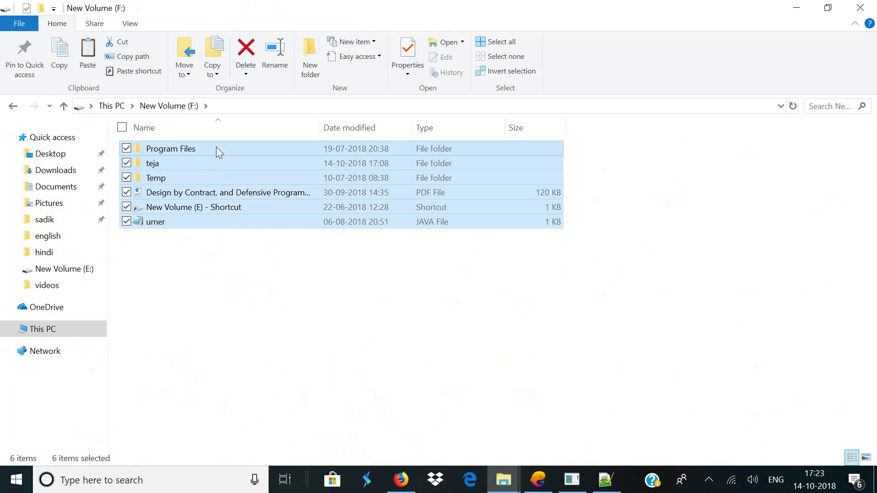
{"action": "left_click", "coordinate": [240, 286]}
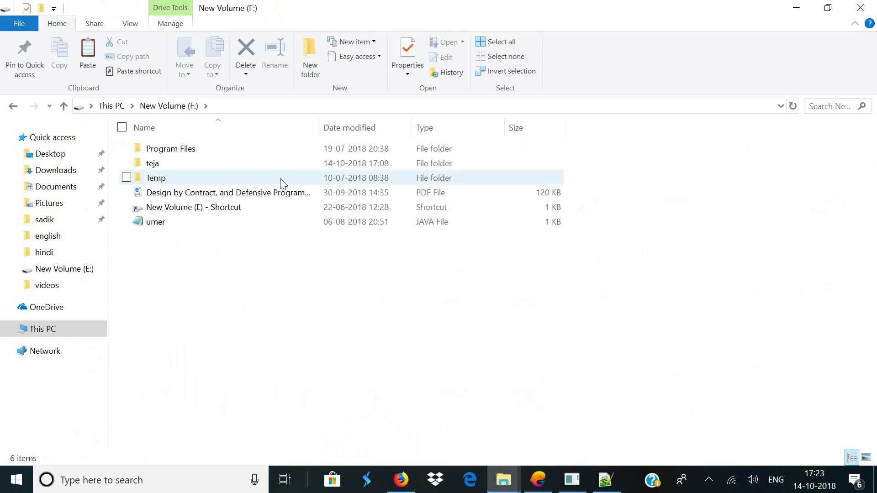
{"action": "left_click", "coordinate": [261, 103]}
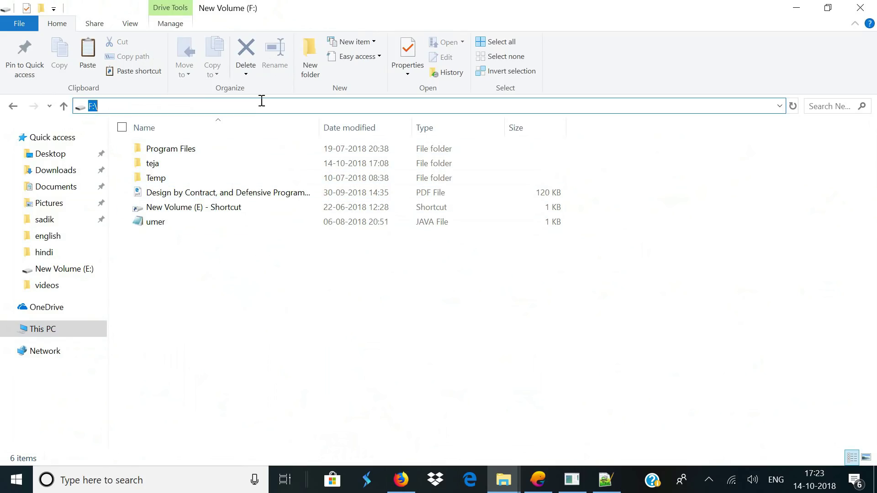
{"action": "right_click", "coordinate": [95, 106]}
{"action": "left_click", "coordinate": [81, 144]}
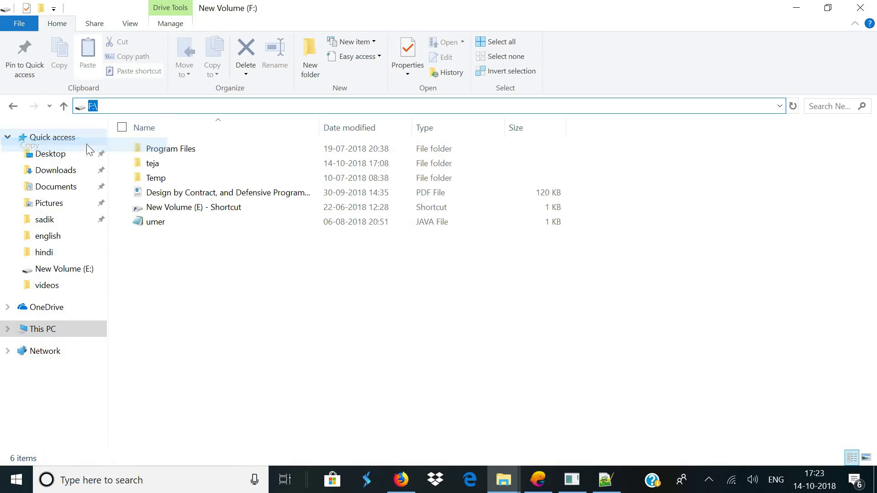
{"action": "left_click", "coordinate": [606, 480]}
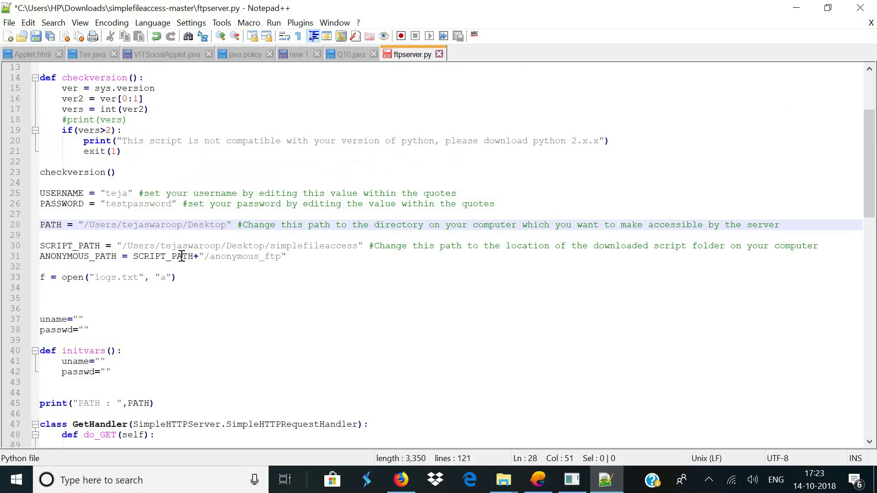
Replace the Desktop path on line 28 so it reads PATH = "F:\\"
{"action": "left_click_drag", "start_coordinate": [86, 226], "coordinate": [226, 226]}
{"action": "key", "text": "ctrl+v"}
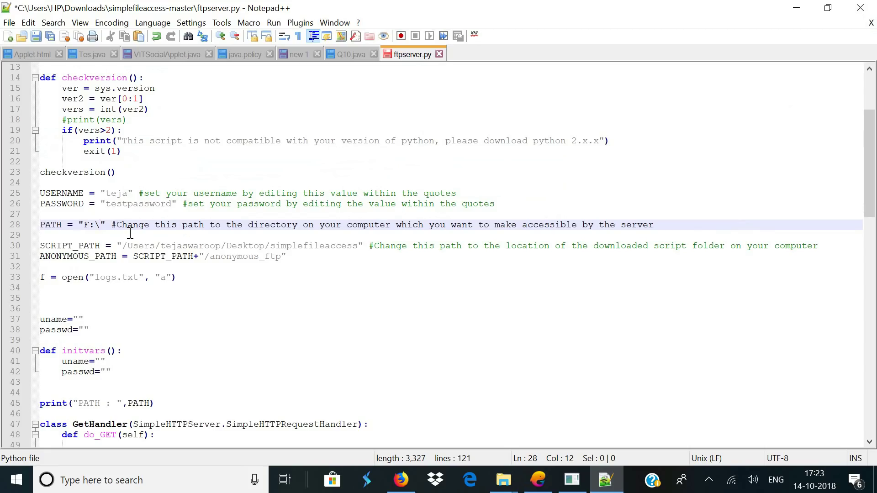
{"action": "type", "text": "\\"}
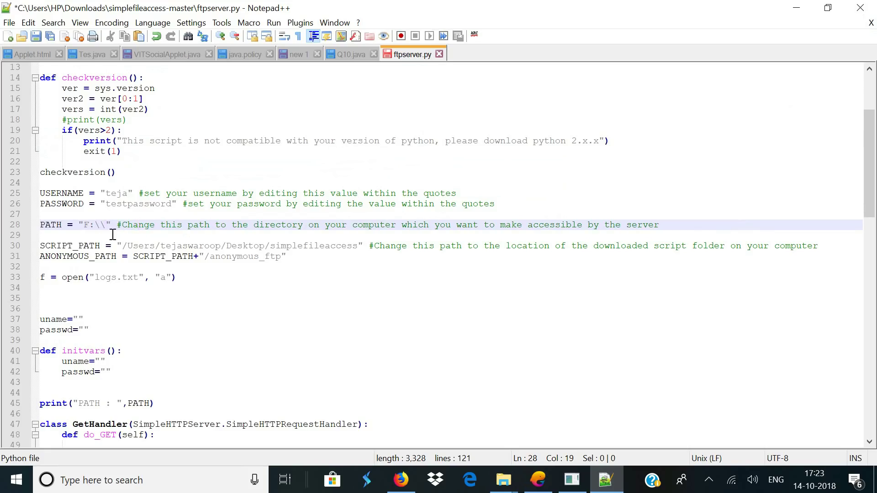
{"action": "left_click_drag", "start_coordinate": [41, 247], "coordinate": [363, 246]}
Navigate to Downloads > simplefileaccess-master and copy its full folder path from the address bar
{"action": "left_click", "coordinate": [355, 245]}
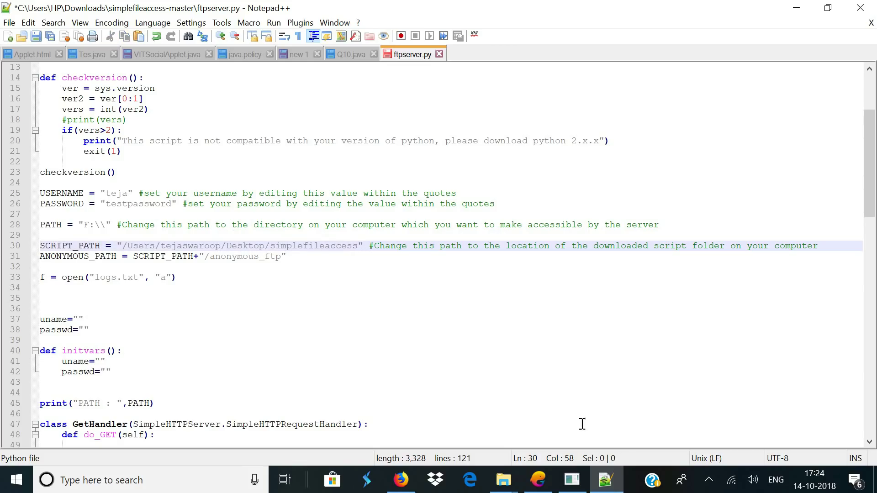
{"action": "left_click", "coordinate": [504, 480]}
{"action": "mouse_move", "coordinate": [353, 439]}
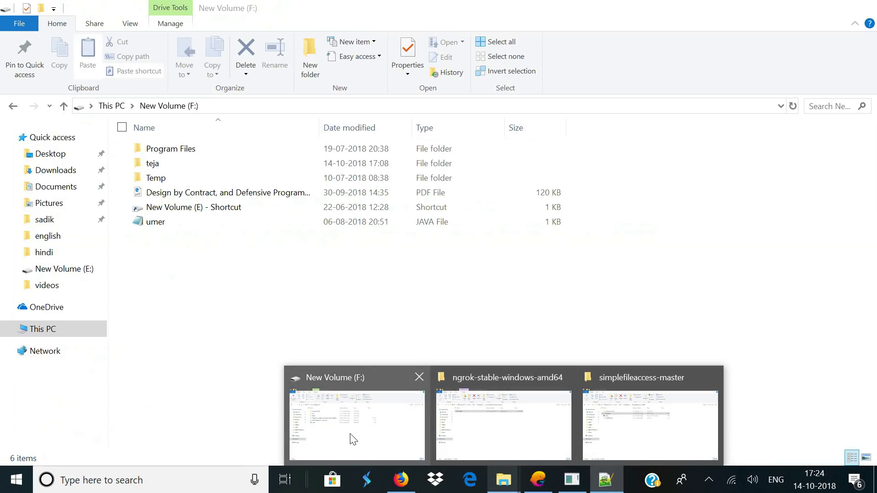
{"action": "left_click", "coordinate": [354, 439]}
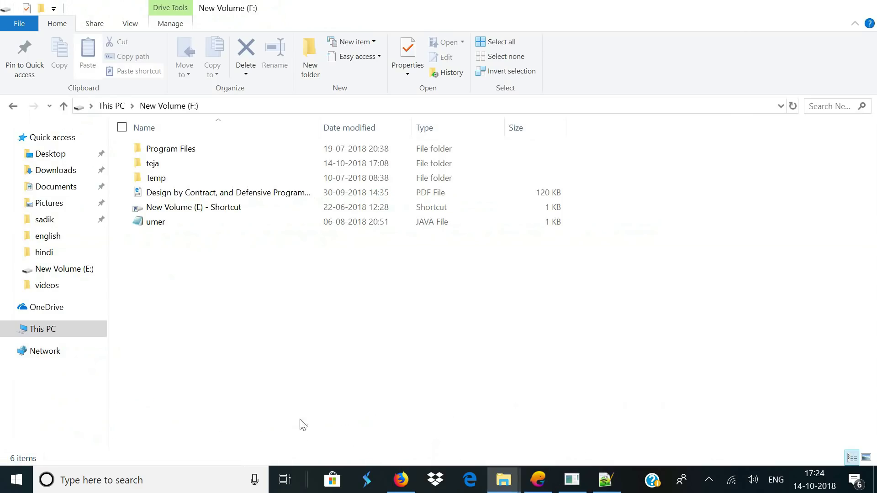
{"action": "left_click", "coordinate": [43, 330]}
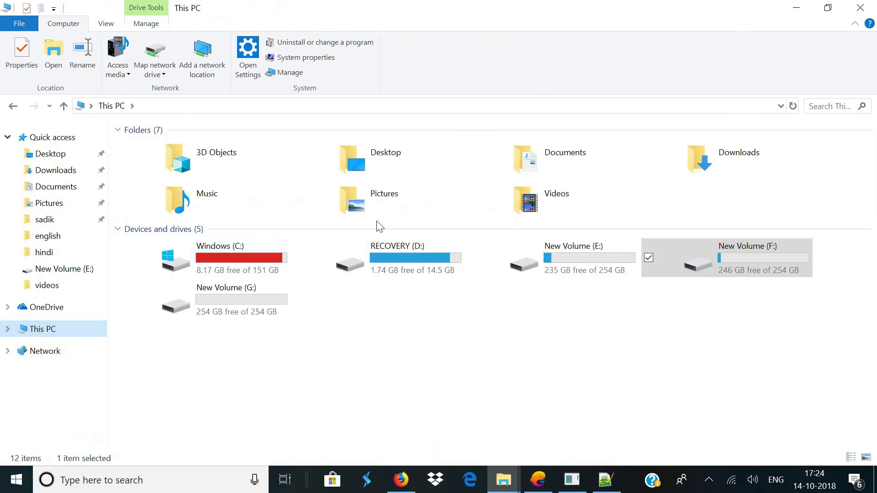
{"action": "left_click", "coordinate": [710, 164]}
{"action": "double_click", "coordinate": [710, 165]}
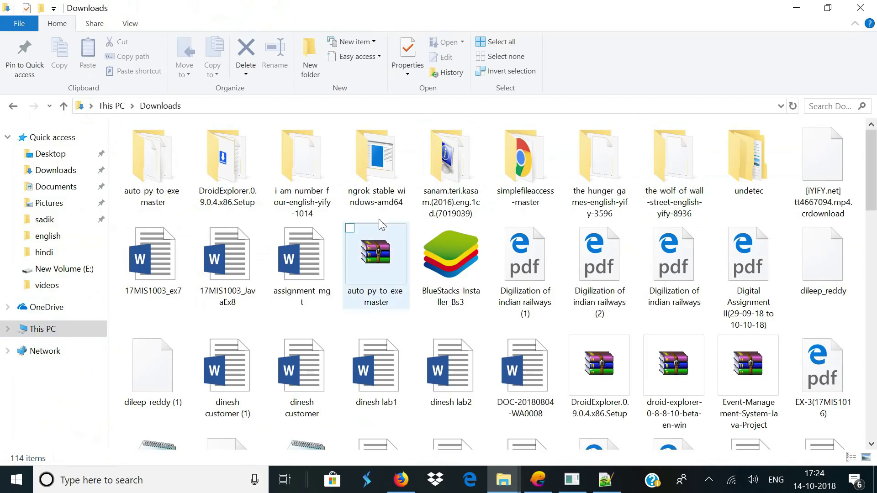
{"action": "double_click", "coordinate": [514, 187]}
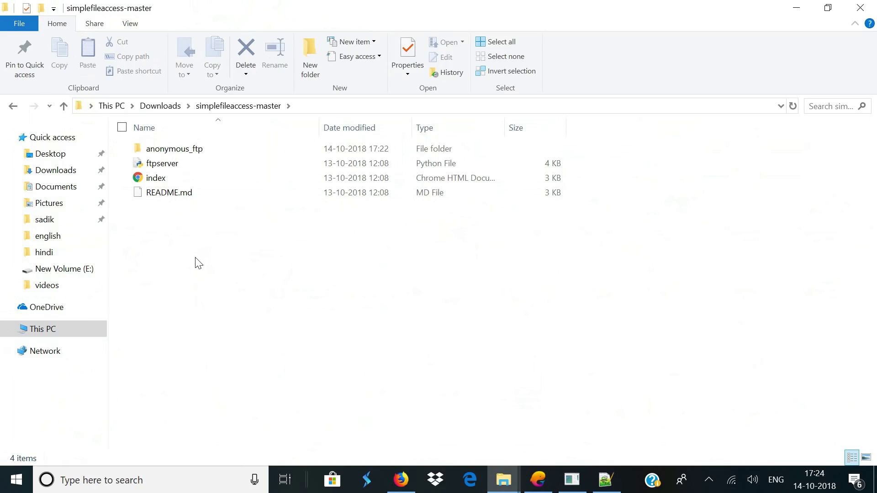
{"action": "left_click", "coordinate": [341, 106]}
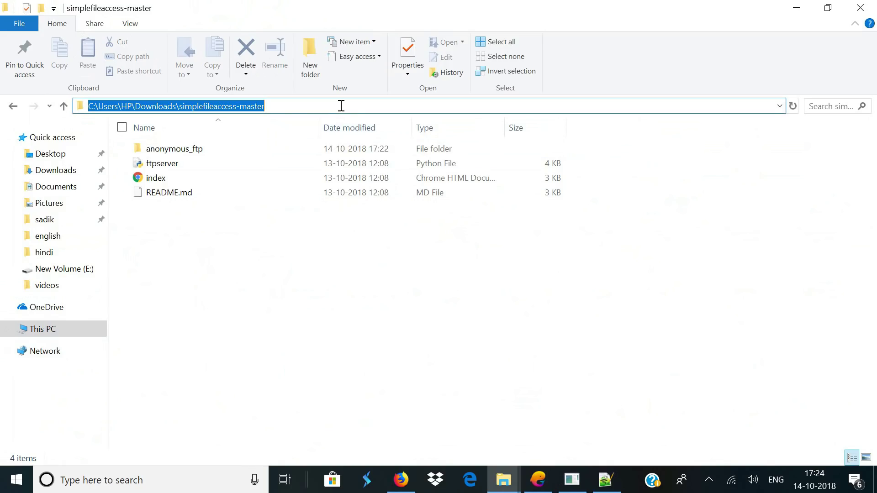
{"action": "right_click", "coordinate": [239, 107]}
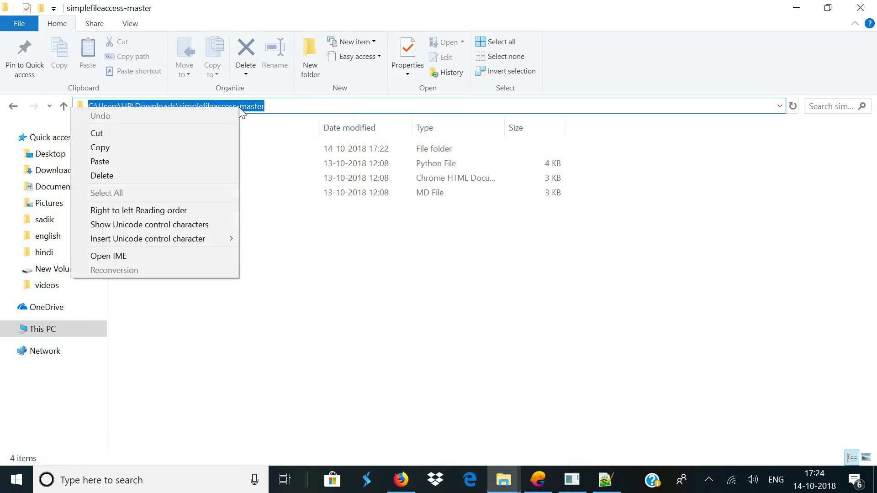
{"action": "left_click", "coordinate": [174, 143]}
In ftpserver.py, replace the old SCRIPT_PATH value with the copied simplefileaccess-master folder path
{"action": "left_click", "coordinate": [606, 479]}
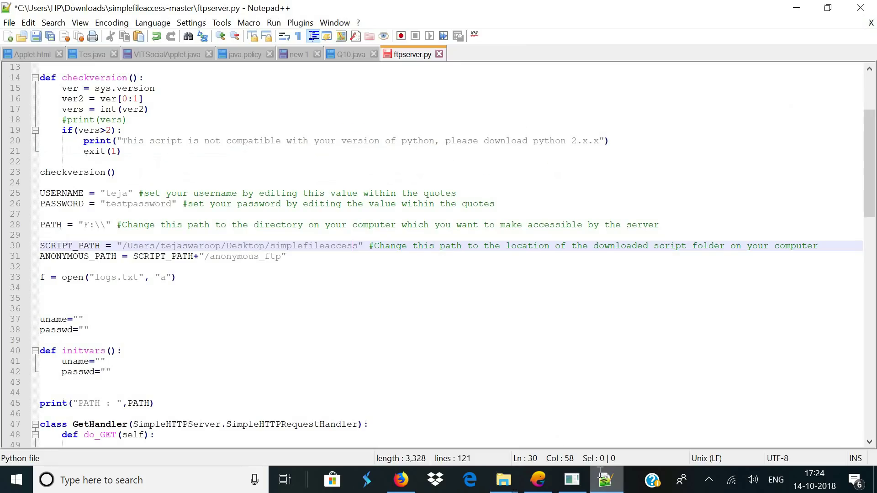
{"action": "left_click_drag", "start_coordinate": [123, 246], "coordinate": [357, 246]}
{"action": "right_click", "coordinate": [344, 247]}
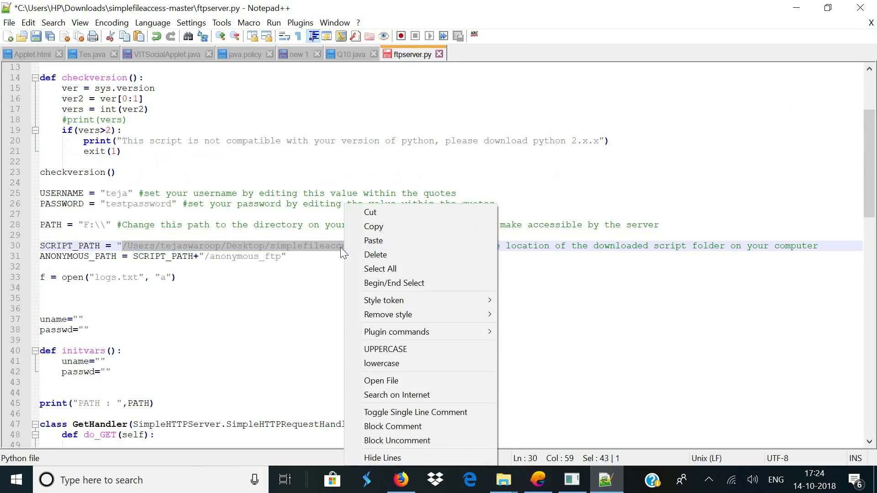
{"action": "left_click", "coordinate": [363, 241]}
Double each backslash in the SCRIPT_PATH value C:\Users\HP\Downloads\simplefileaccess-master
{"action": "left_click", "coordinate": [140, 246]}
{"action": "type", "text": "\\\\"}
{"action": "left_click", "coordinate": [172, 246]}
{"action": "type", "text": "\\"}
{"action": "type", "text": "\\"}
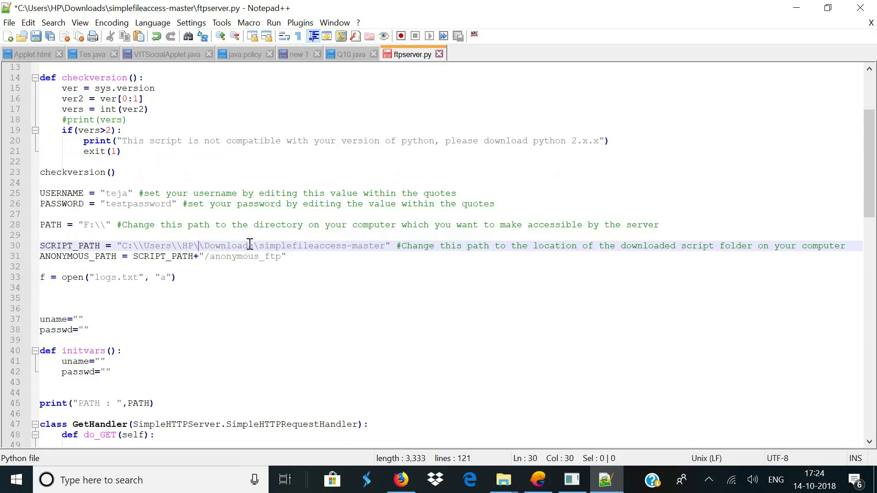
{"action": "type", "text": "\\"}
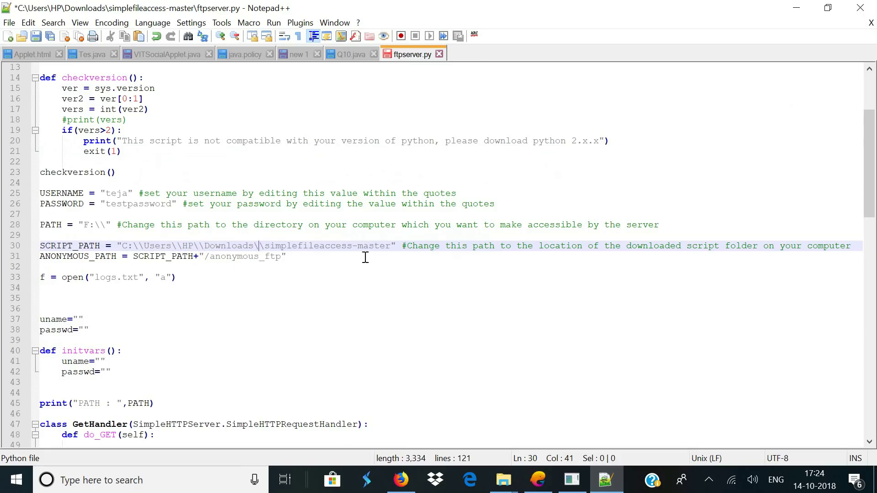
Save the edited ftpserver.py and close Notepad++
{"action": "key", "text": "ctrl+s"}
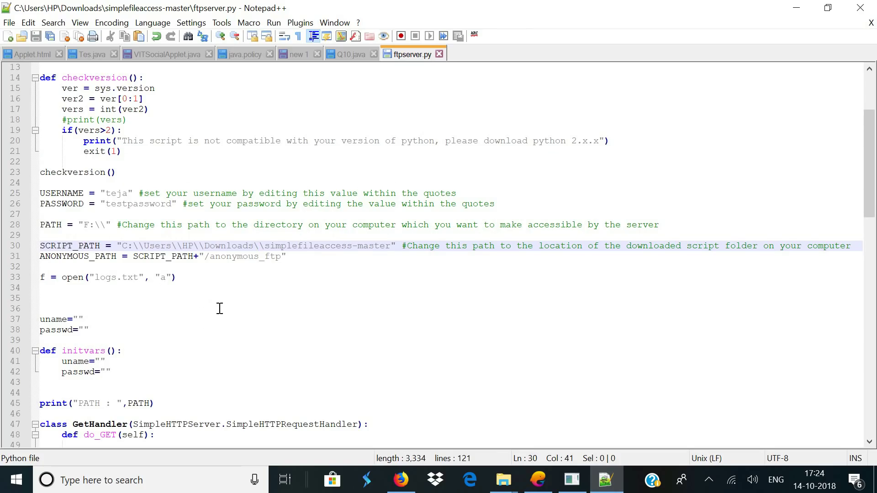
{"action": "key", "text": "ctrl+z"}
{"action": "left_click", "coordinate": [9, 23]}
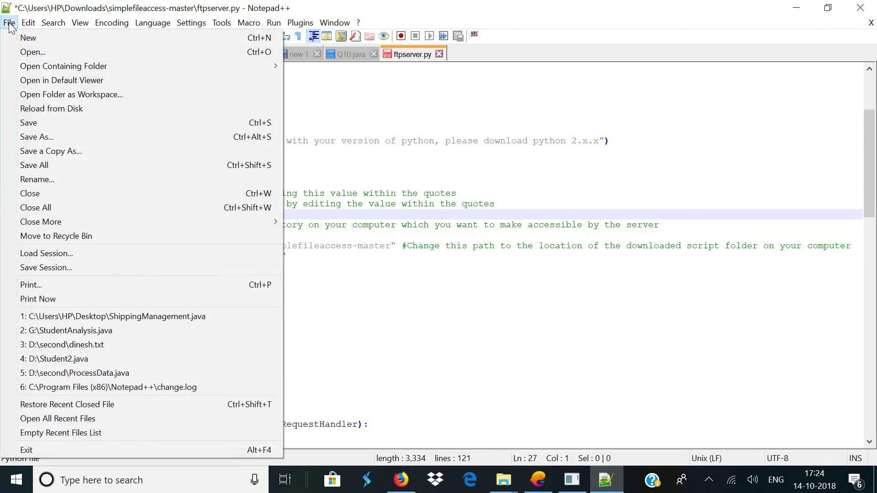
{"action": "left_click", "coordinate": [26, 123]}
{"action": "key", "text": "alt+F4"}
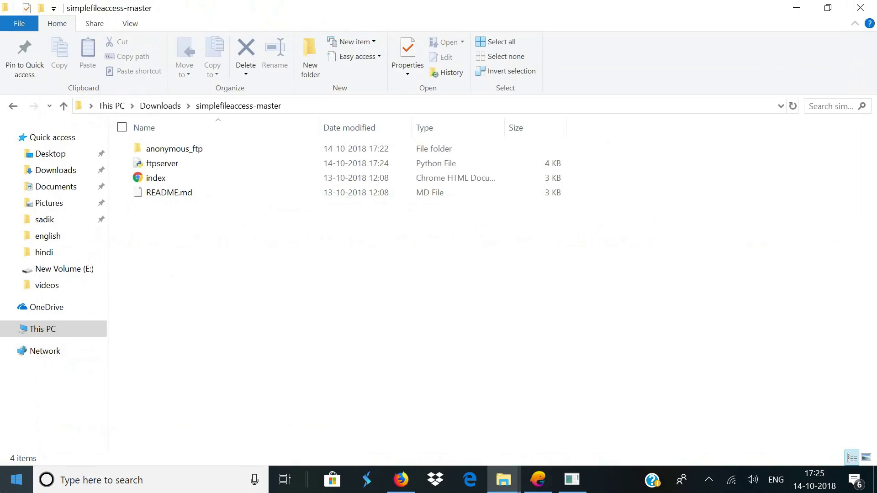
Open Command Prompt and change into Downloads/simplefileaccess-master
{"action": "key", "text": "super"}
{"action": "type", "text": "cmd"}
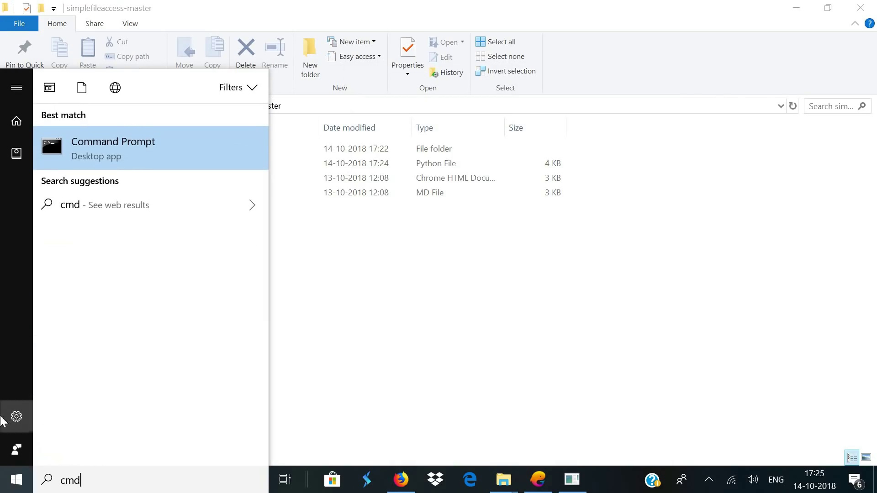
{"action": "left_click", "coordinate": [140, 150]}
{"action": "left_click_drag", "start_coordinate": [355, 114], "coordinate": [465, 126]}
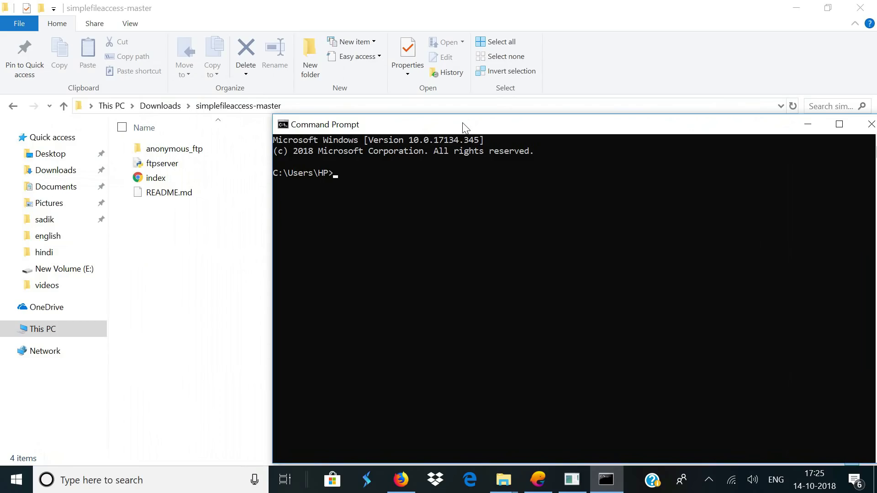
{"action": "type", "text": "cd Dwonl"}
{"action": "key", "text": "BackSpace"}
{"action": "key", "text": "BackSpace"}
{"action": "type", "text": "ownloads/simplefileaccess-master"}
{"action": "key", "text": "Return"}
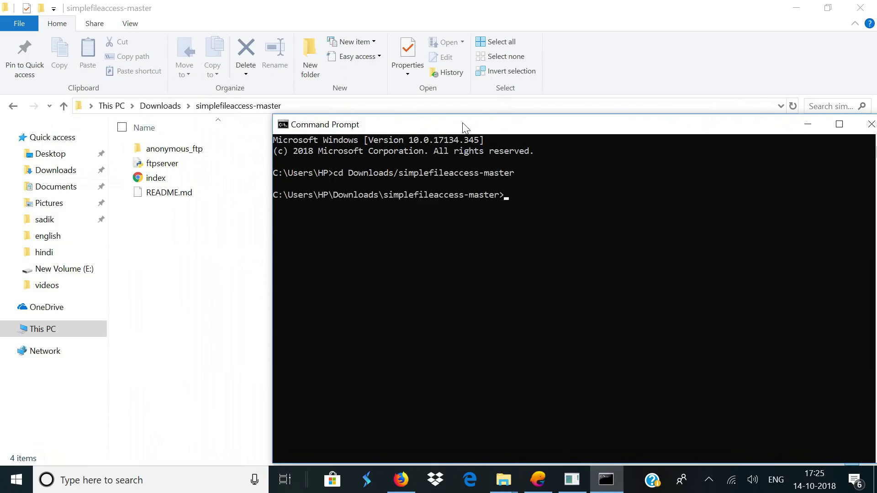
Run 'pythonw ftpserver.py' in the background, then close the console
{"action": "left_click_drag", "start_coordinate": [465, 127], "coordinate": [422, 221]}
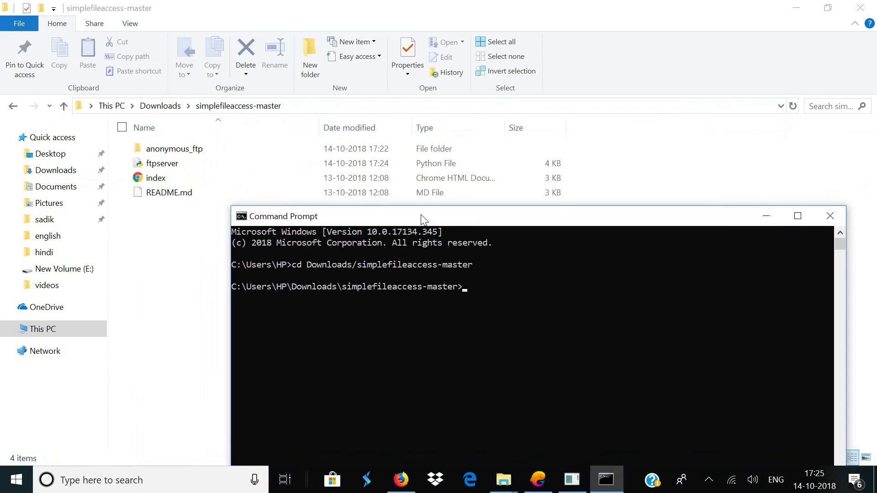
{"action": "type", "text": "python"}
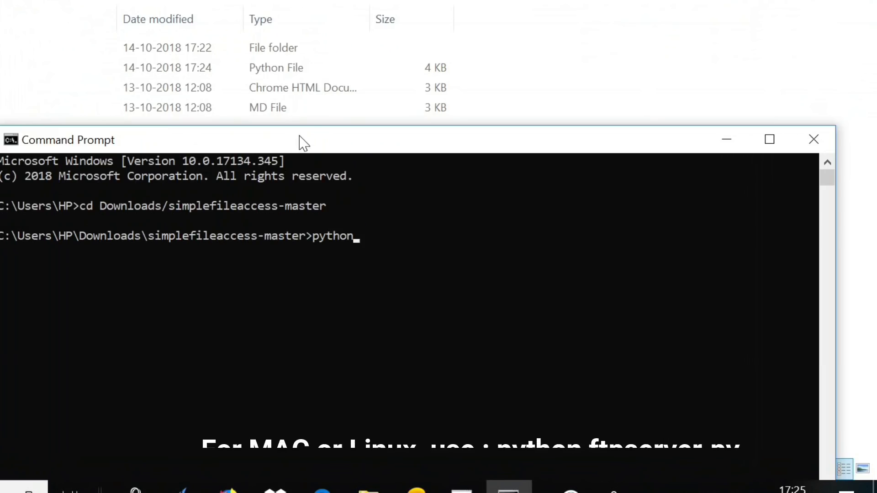
{"action": "type", "text": "w"}
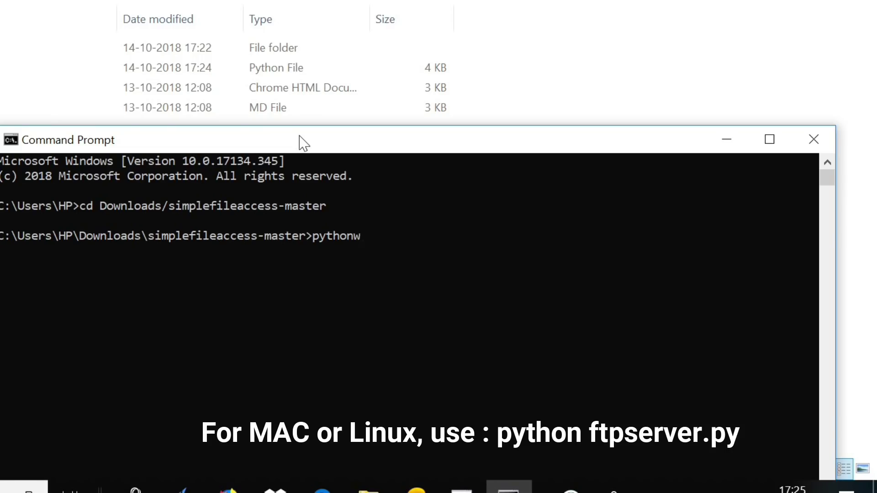
{"action": "type", "text": " f"}
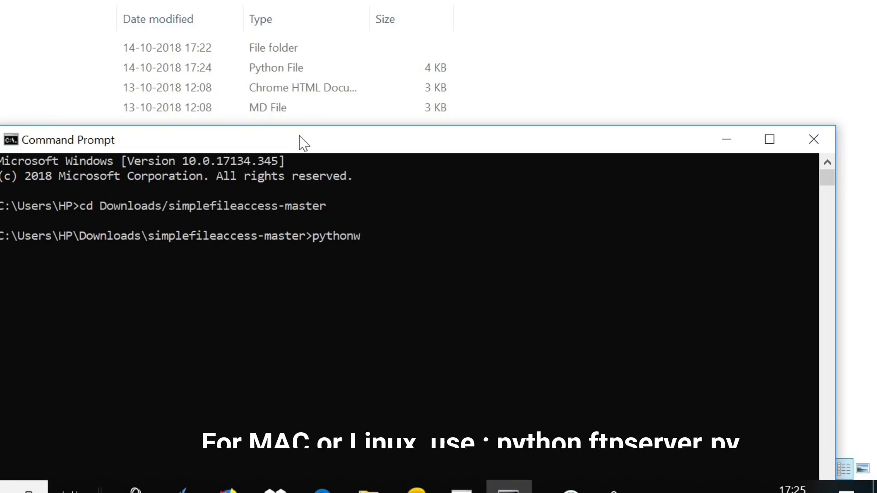
{"action": "type", "text": "tpserver"}
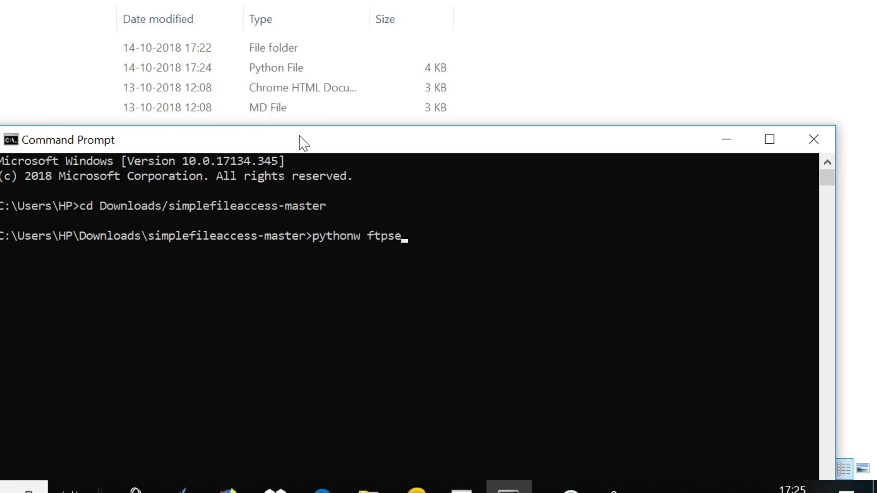
{"action": "type", "text": ".py"}
{"action": "key", "text": "Return"}
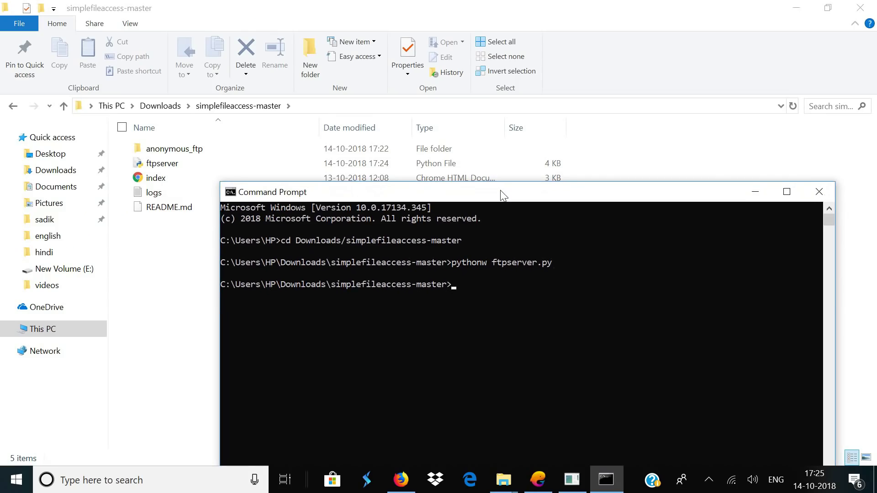
{"action": "left_click", "coordinate": [820, 196]}
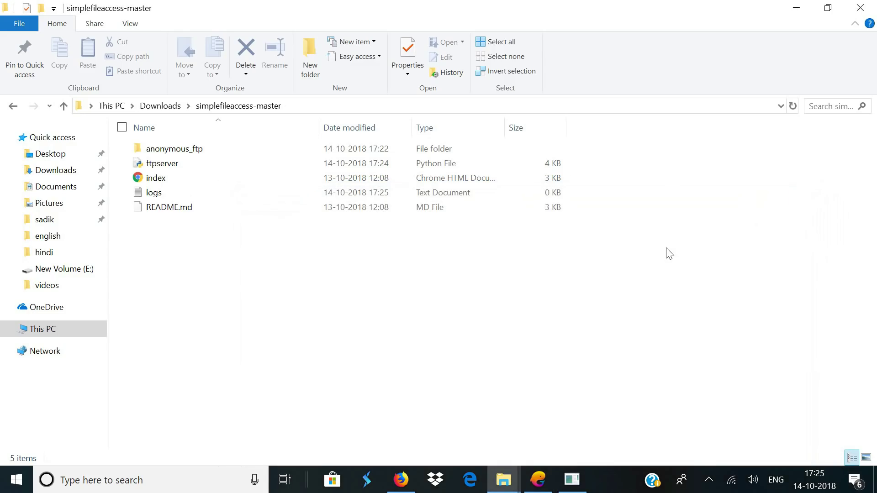
In the ngrok console, select the forwarding address 0.tcp.ngrok.io:19020
{"action": "left_click", "coordinate": [577, 479]}
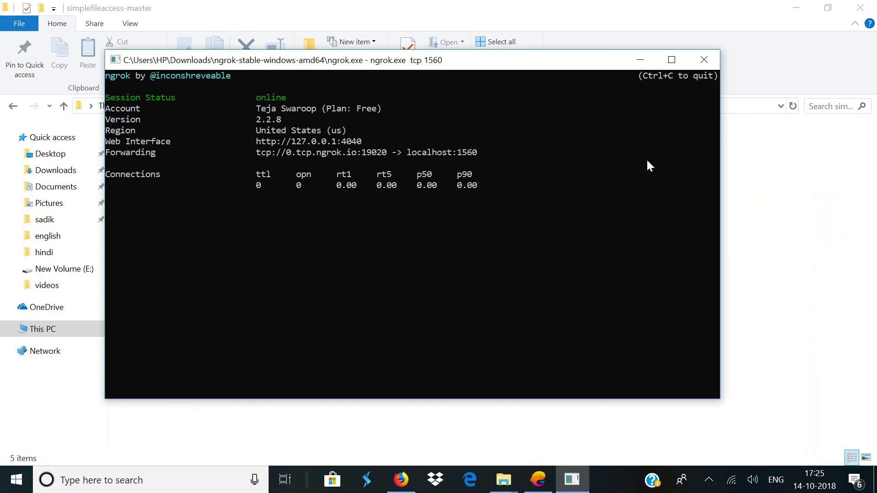
{"action": "left_click", "coordinate": [640, 59]}
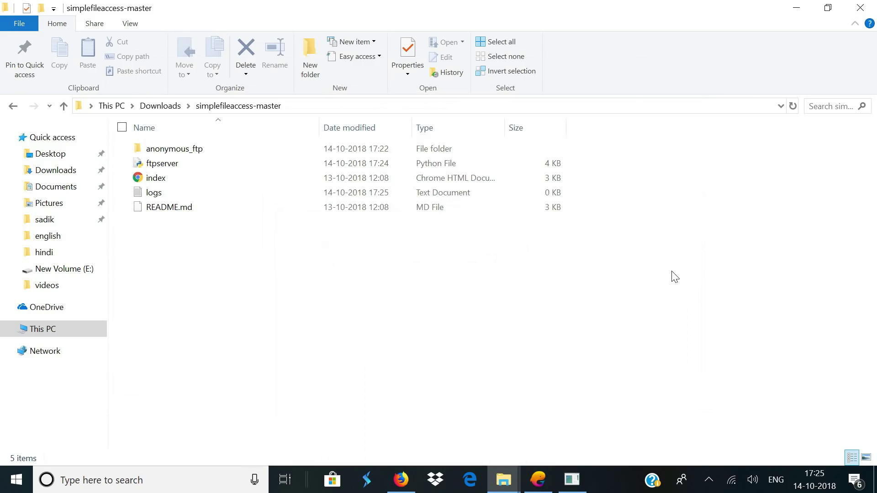
{"action": "key", "text": "alt+Tab"}
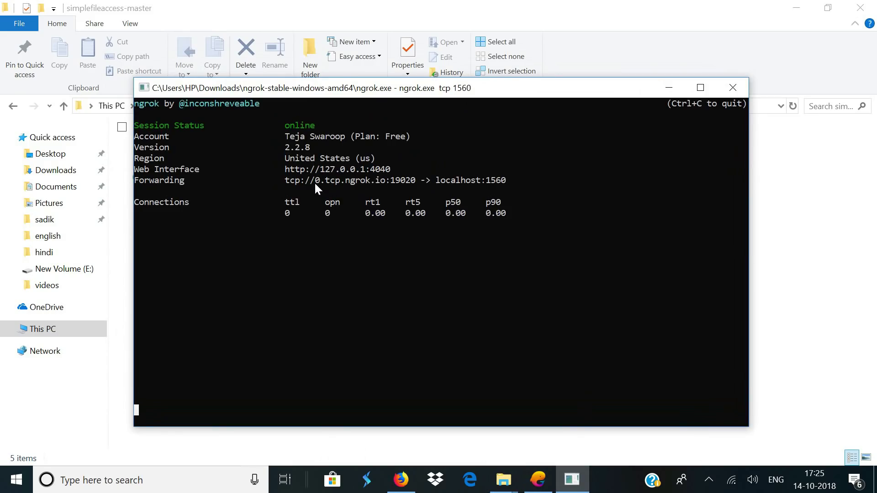
{"action": "left_click", "coordinate": [314, 180]}
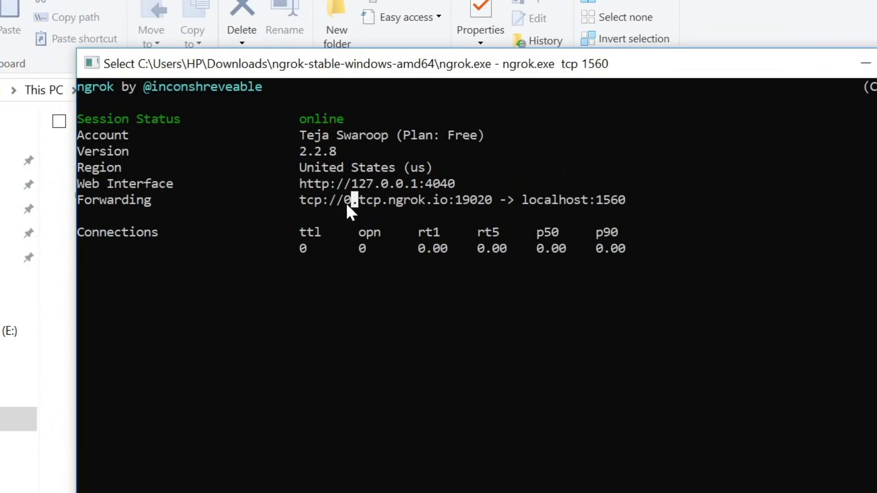
{"action": "left_click_drag", "start_coordinate": [317, 181], "coordinate": [382, 187]}
{"action": "left_click_drag", "start_coordinate": [443, 209], "coordinate": [478, 207]}
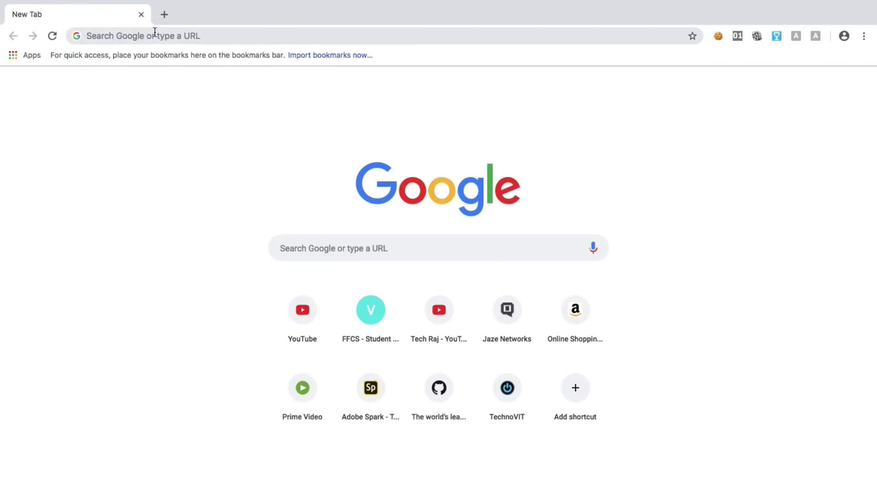
Go to 0.tcp.ngrok.io:19020 in Chrome to load the FTP server login page
{"action": "left_click", "coordinate": [156, 35]}
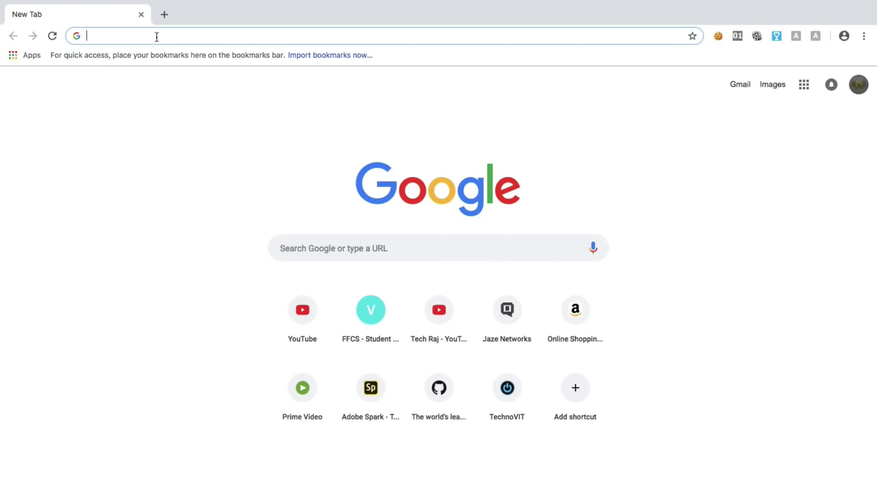
{"action": "type", "text": "0.tcp.ngrok"}
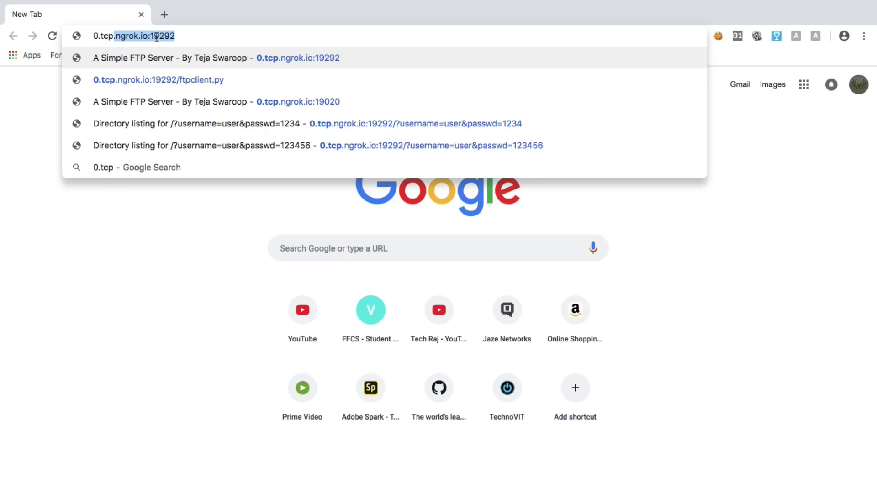
{"action": "type", "text": ".io:10"}
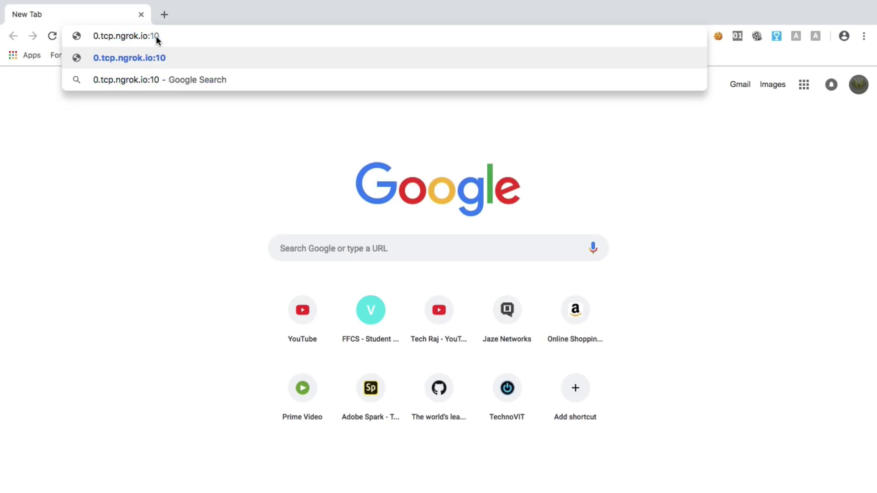
{"action": "key", "text": "BackSpace"}
{"action": "type", "text": "9020"}
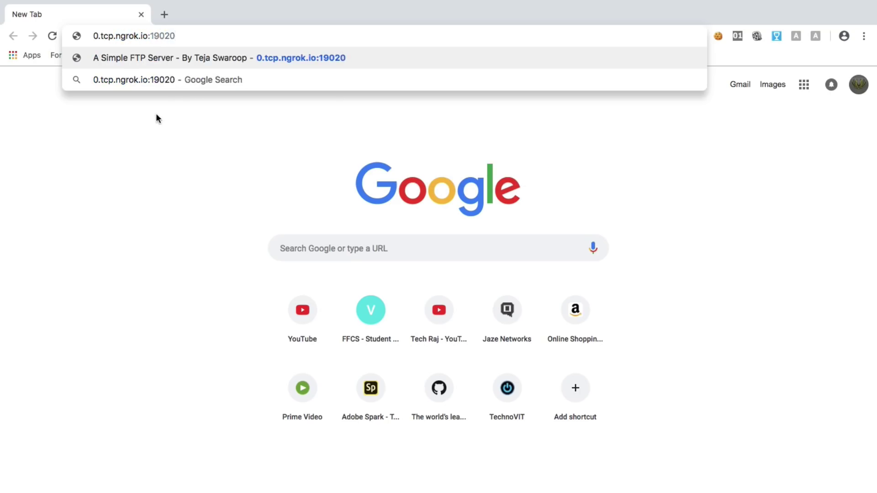
{"action": "key", "text": "Return"}
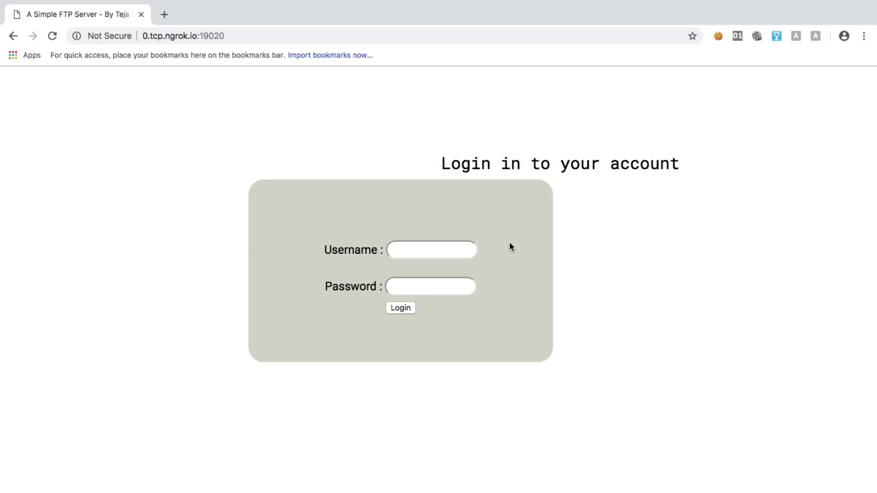
Enter the account username and password in the login form and submit it
{"action": "left_click", "coordinate": [449, 257]}
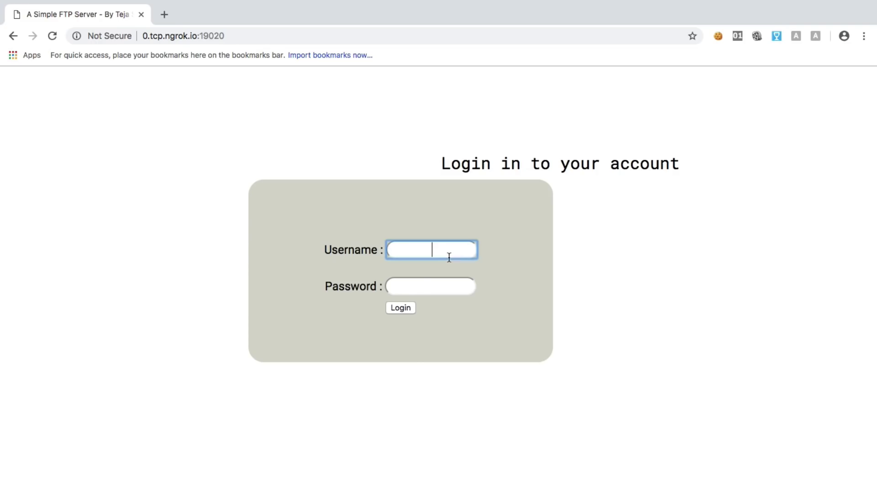
{"action": "type", "text": "tejas"}
{"action": "key", "text": "BackSpace"}
{"action": "left_click", "coordinate": [534, 264]}
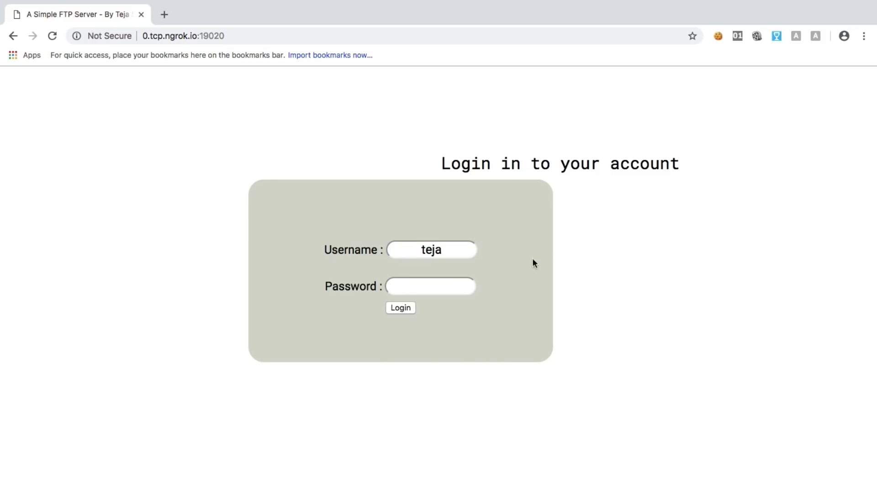
{"action": "left_click", "coordinate": [452, 287]}
{"action": "type", "text": "123456789012"}
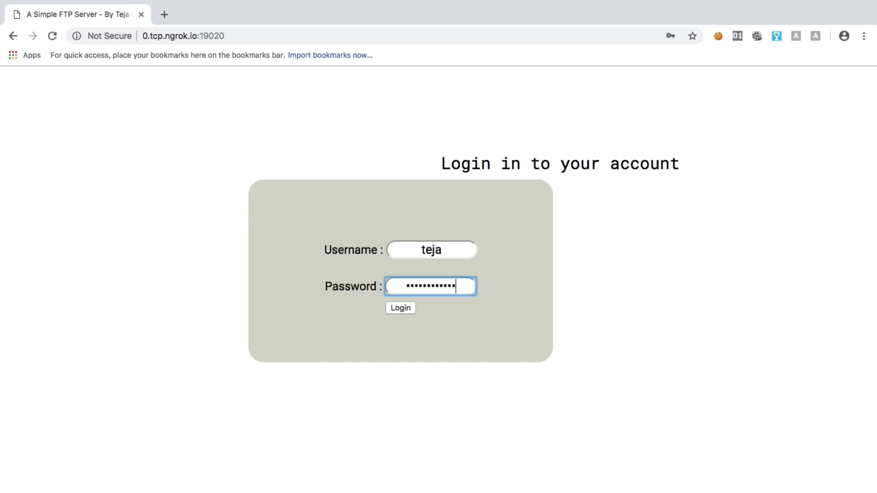
{"action": "left_click", "coordinate": [460, 297]}
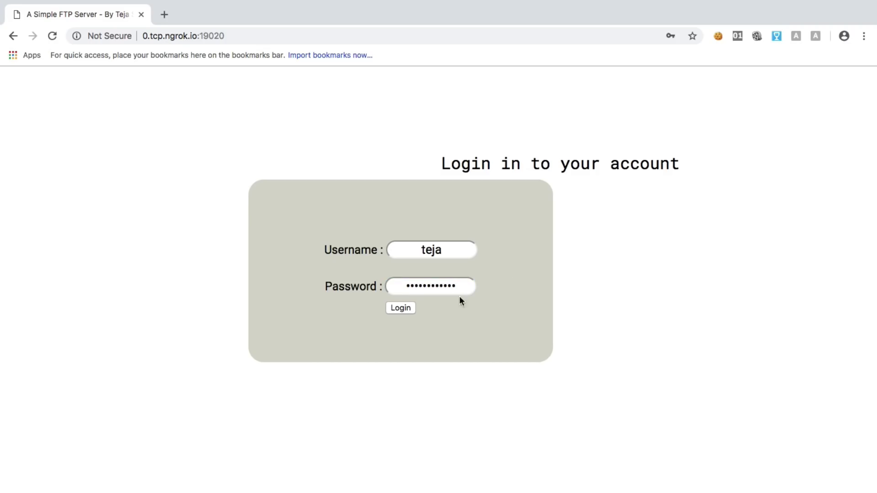
{"action": "left_click", "coordinate": [404, 310]}
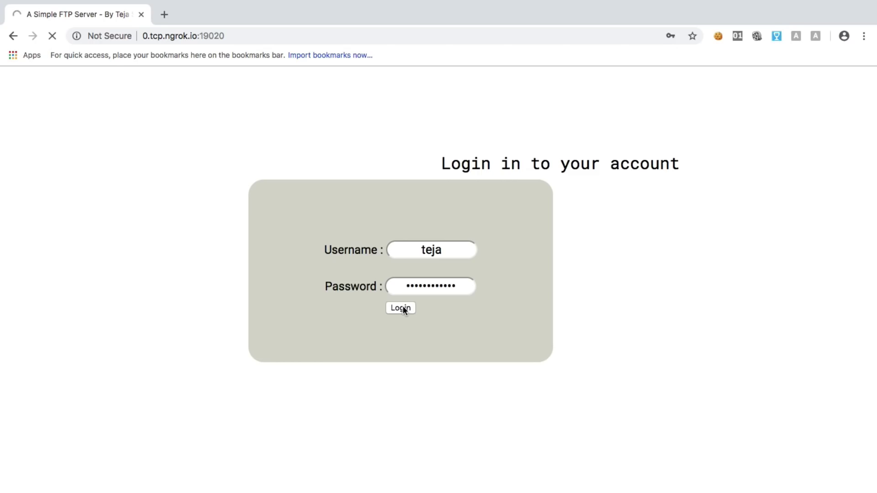
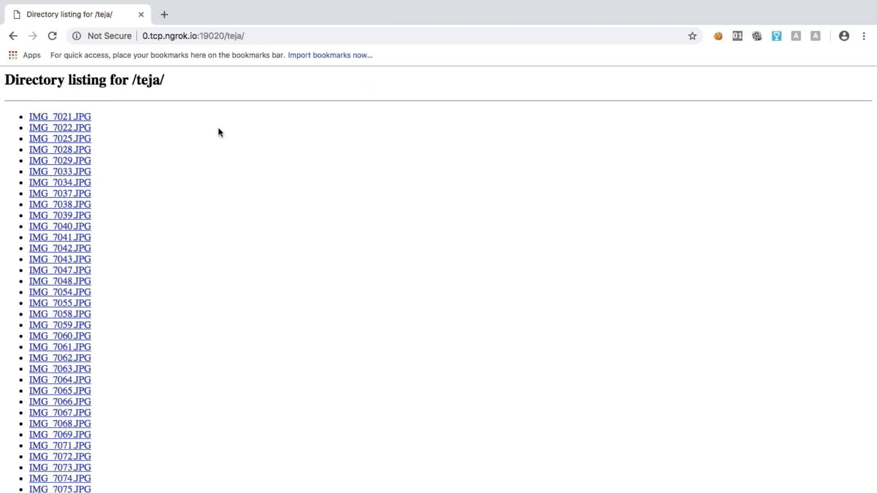
Open the photo IMG_7028.JPG from the /teja/ ngrok directory listing
{"action": "left_click", "coordinate": [60, 150]}
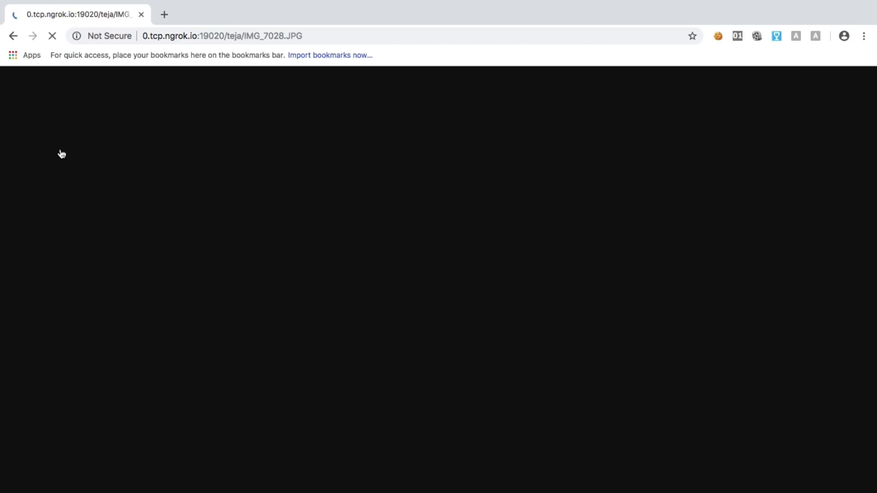
Save the IMG_7028.JPG image as a JPEG named 'my pic' in the facebook bug folder
{"action": "right_click", "coordinate": [288, 106]}
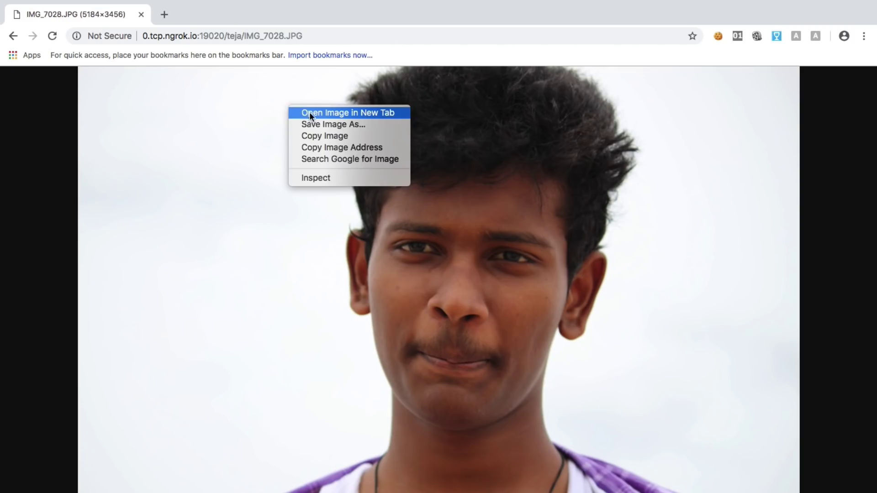
{"action": "left_click", "coordinate": [313, 123]}
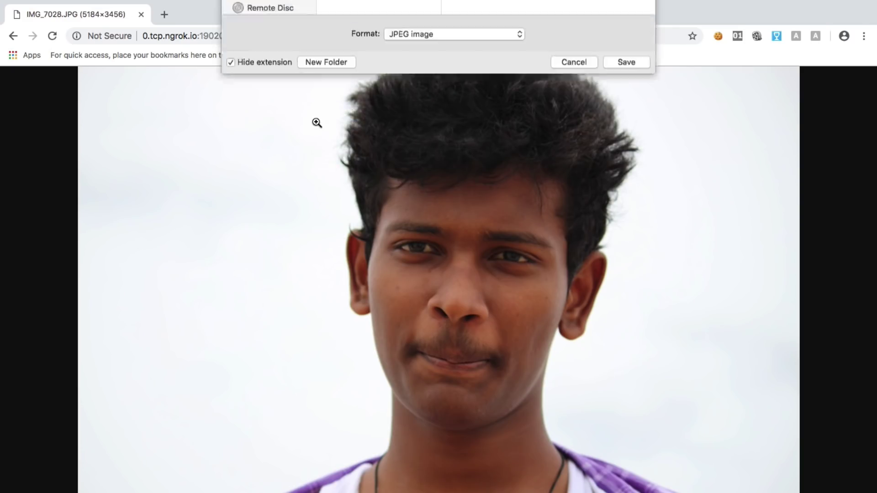
{"action": "type", "text": "my pc"}
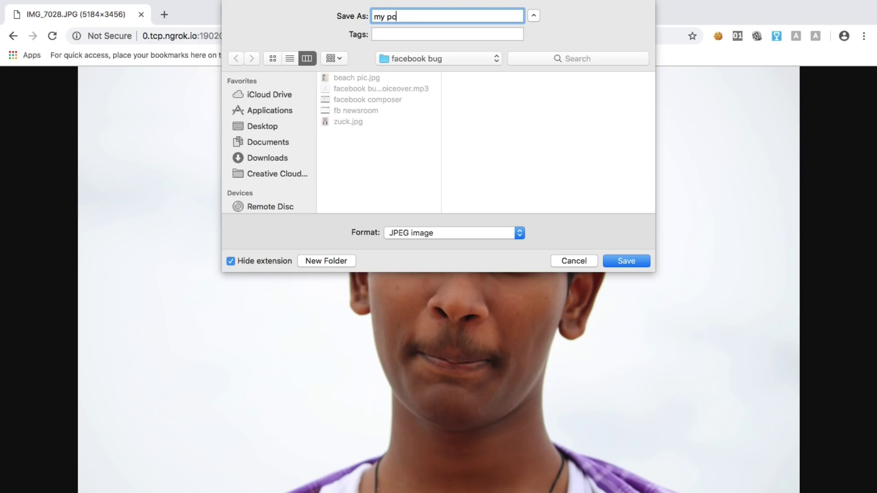
{"action": "type", "text": "ic"}
{"action": "key", "text": "Return"}
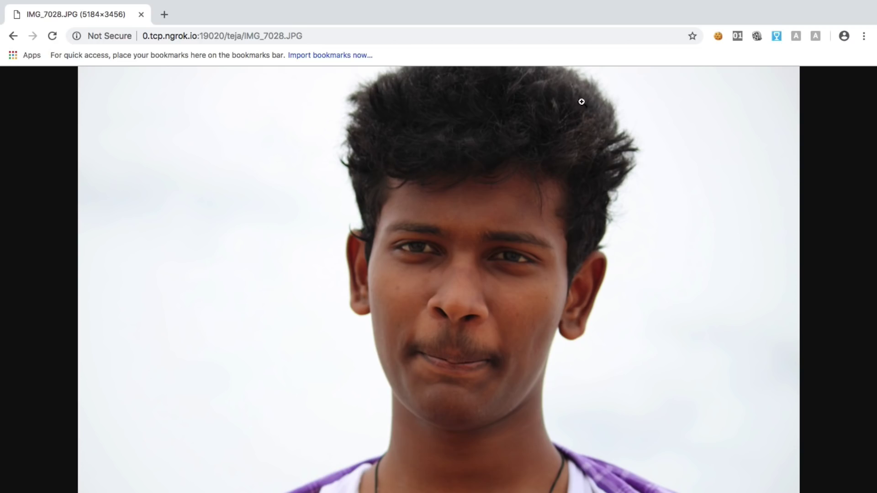
Zoom the photo to full size and back, then open chrome://downloads in a new tab
{"action": "left_click", "coordinate": [580, 255]}
{"action": "left_click", "coordinate": [454, 225]}
{"action": "key", "text": "super+shift+j"}
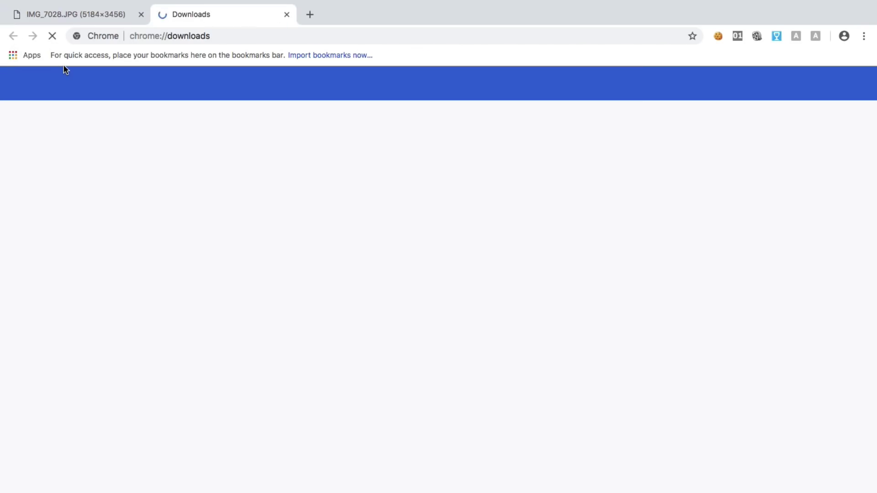
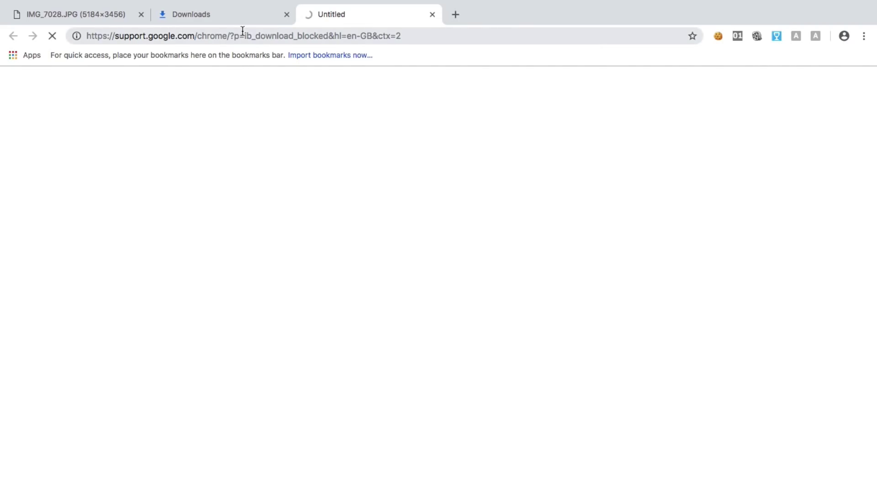
Keep the blocked 'my pic.JPG' download anyway, then close the extra support tab
{"action": "left_click", "coordinate": [242, 23]}
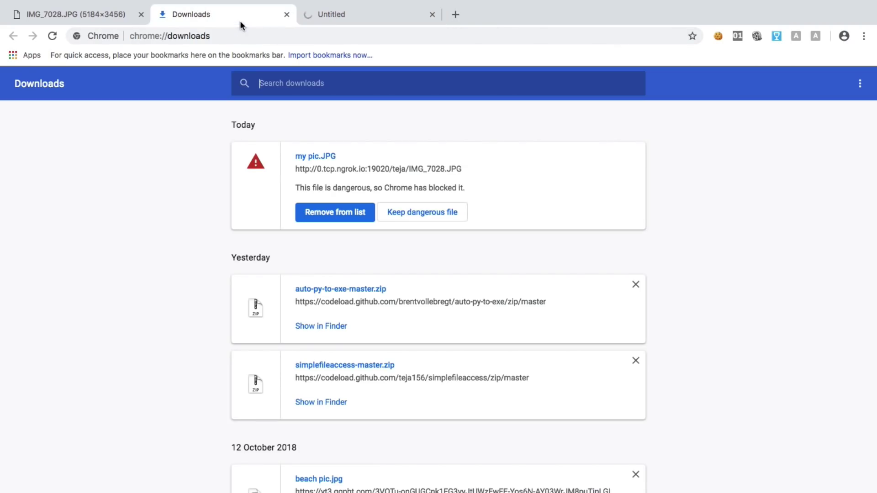
{"action": "left_click", "coordinate": [400, 217]}
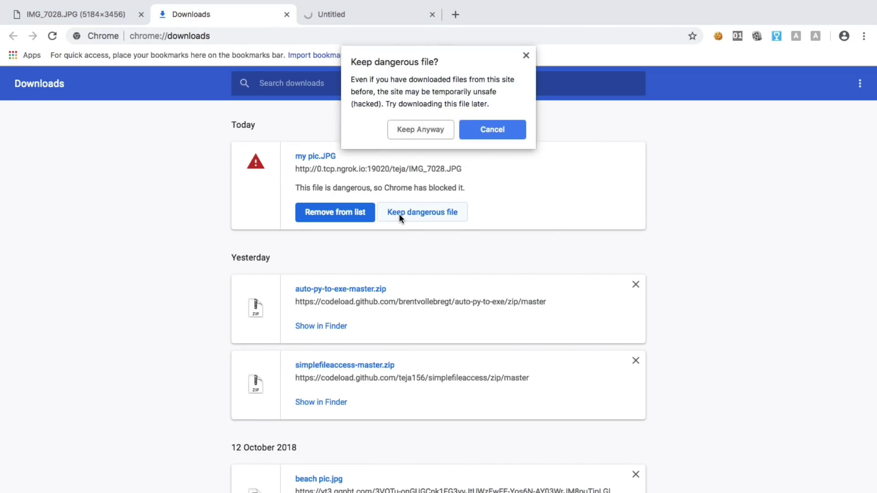
{"action": "left_click", "coordinate": [434, 129]}
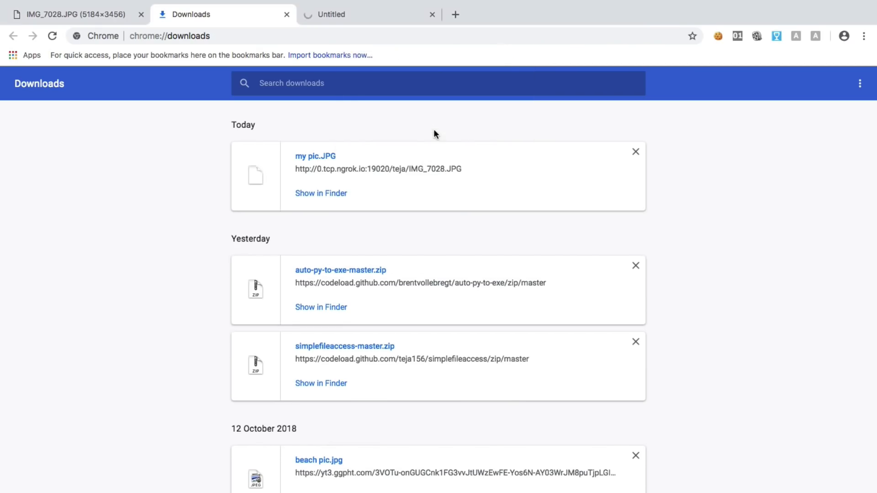
{"action": "left_click", "coordinate": [430, 15]}
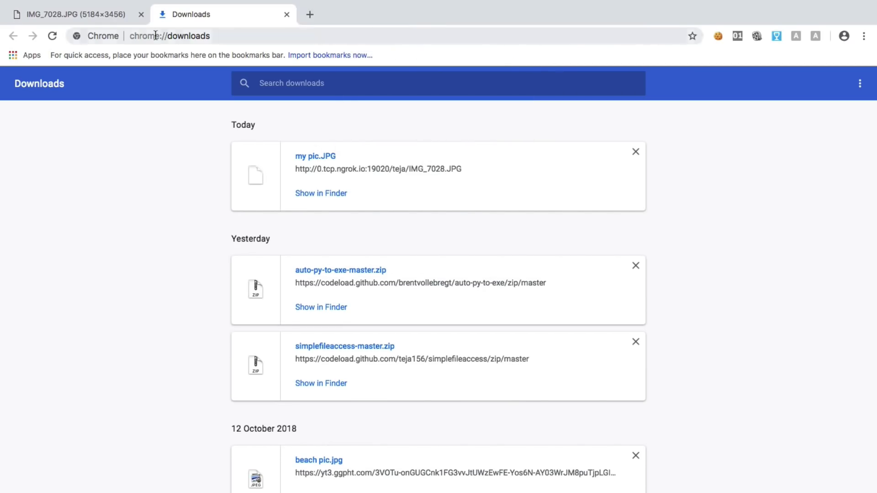
{"action": "left_click", "coordinate": [103, 20]}
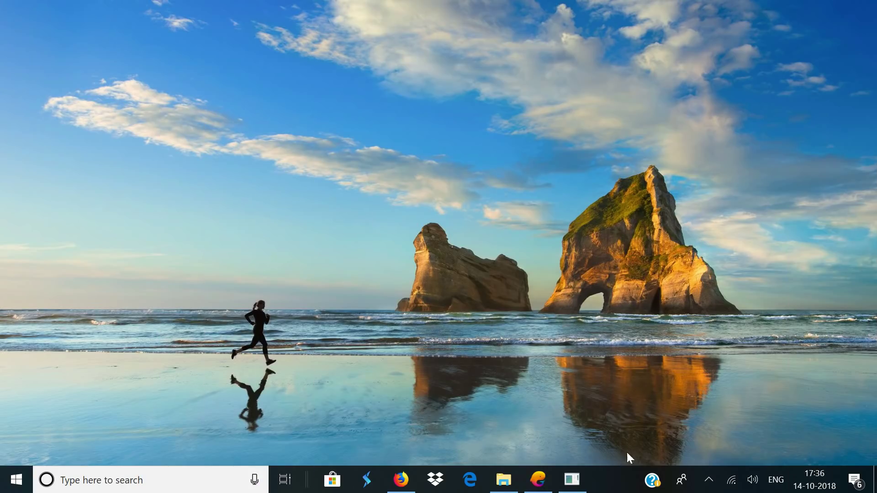
Launch Task Manager from the taskbar and show its Details process list
{"action": "right_click", "coordinate": [606, 490]}
{"action": "left_click", "coordinate": [646, 415]}
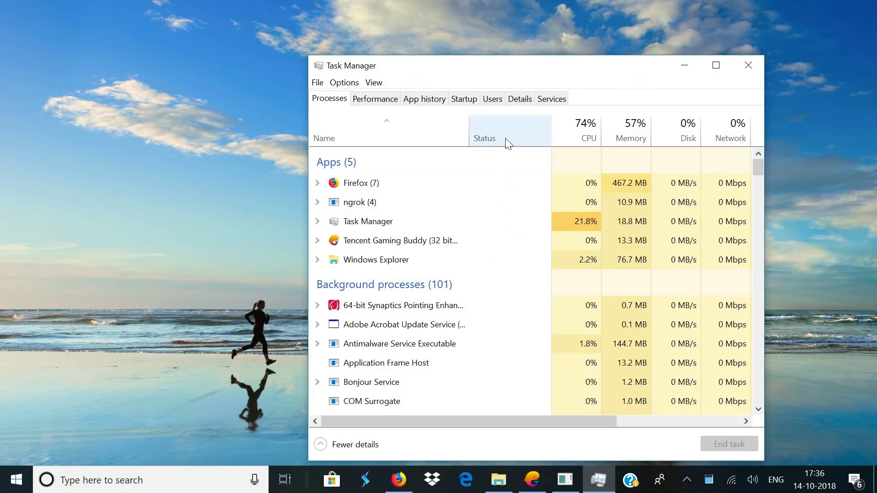
{"action": "left_click", "coordinate": [517, 103]}
Find pythonw.exe by typing 'py' and end its process tree
{"action": "left_click", "coordinate": [416, 219]}
{"action": "type", "text": "py"}
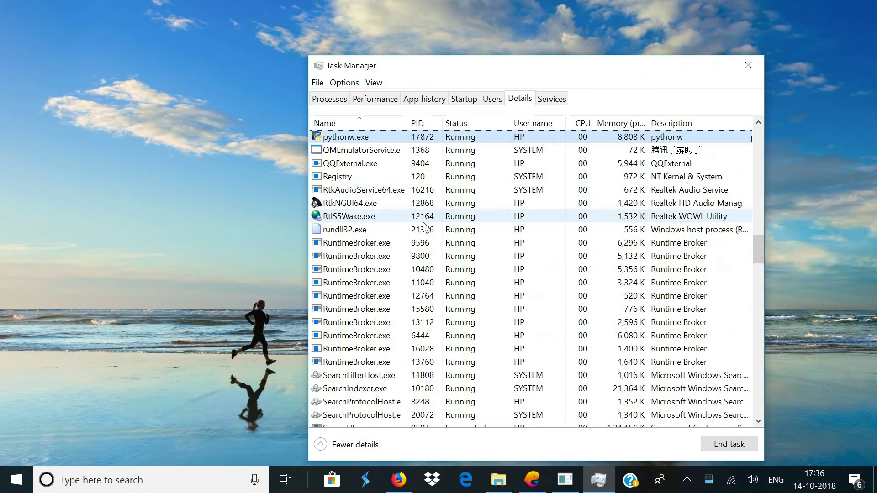
{"action": "right_click", "coordinate": [347, 141]}
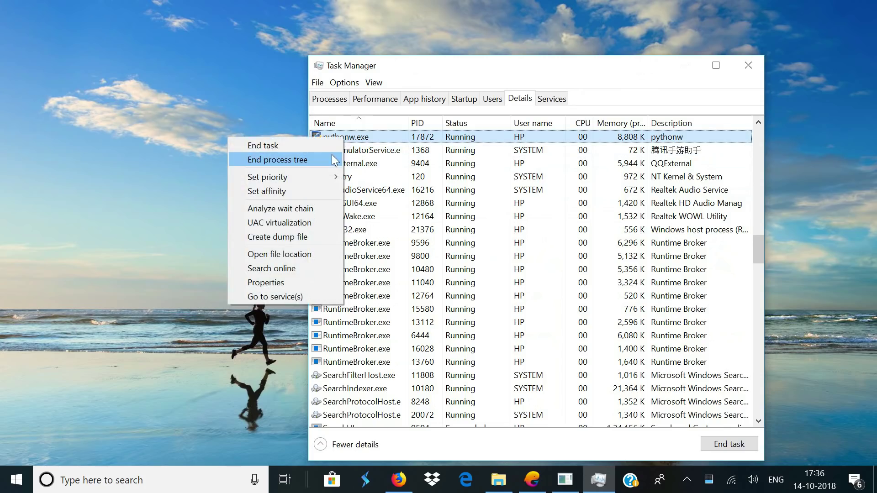
{"action": "left_click", "coordinate": [332, 160]}
{"action": "left_click", "coordinate": [453, 272]}
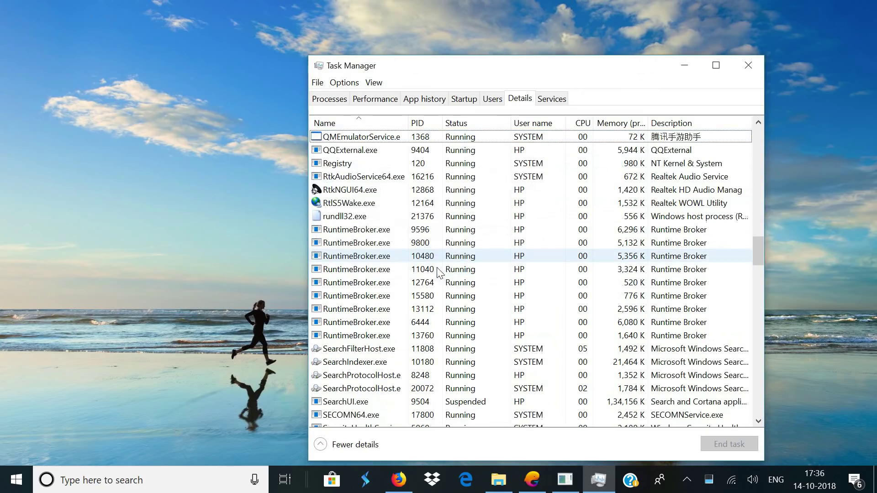